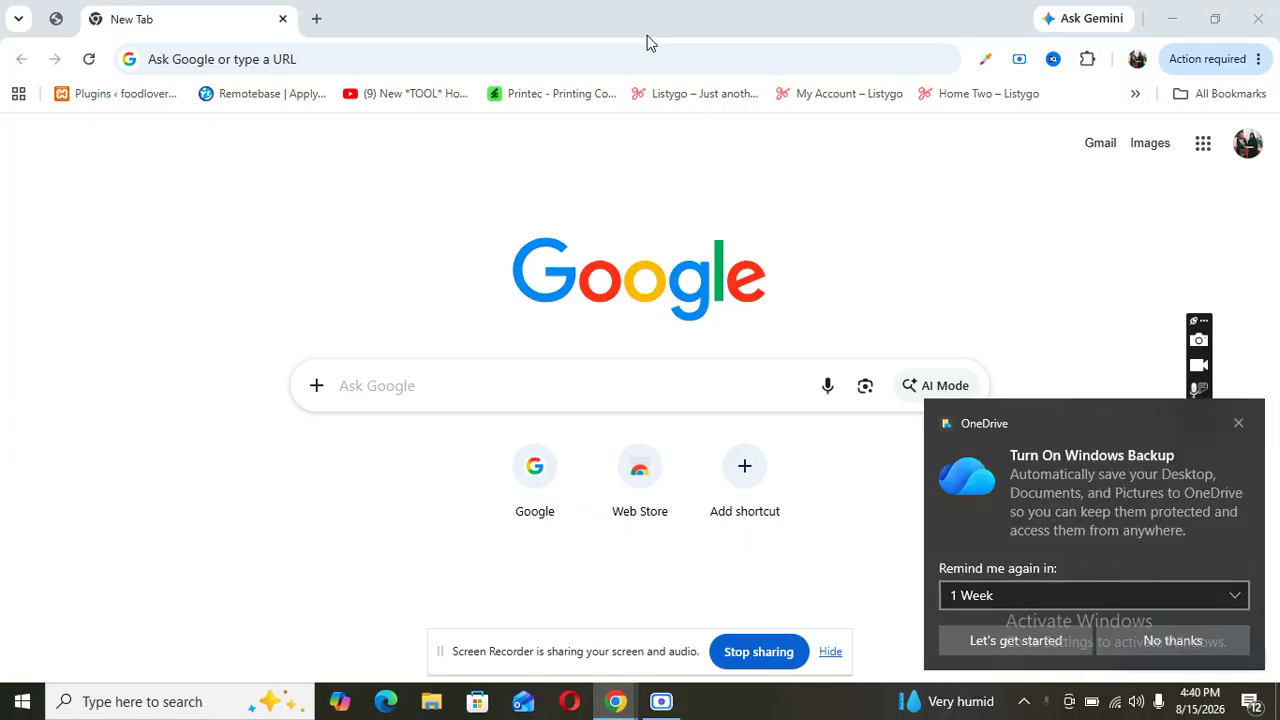
- Search Google for xampp, open the apachefriends.org result, and dismiss the OneDrive backup notice
left_click(281, 57)
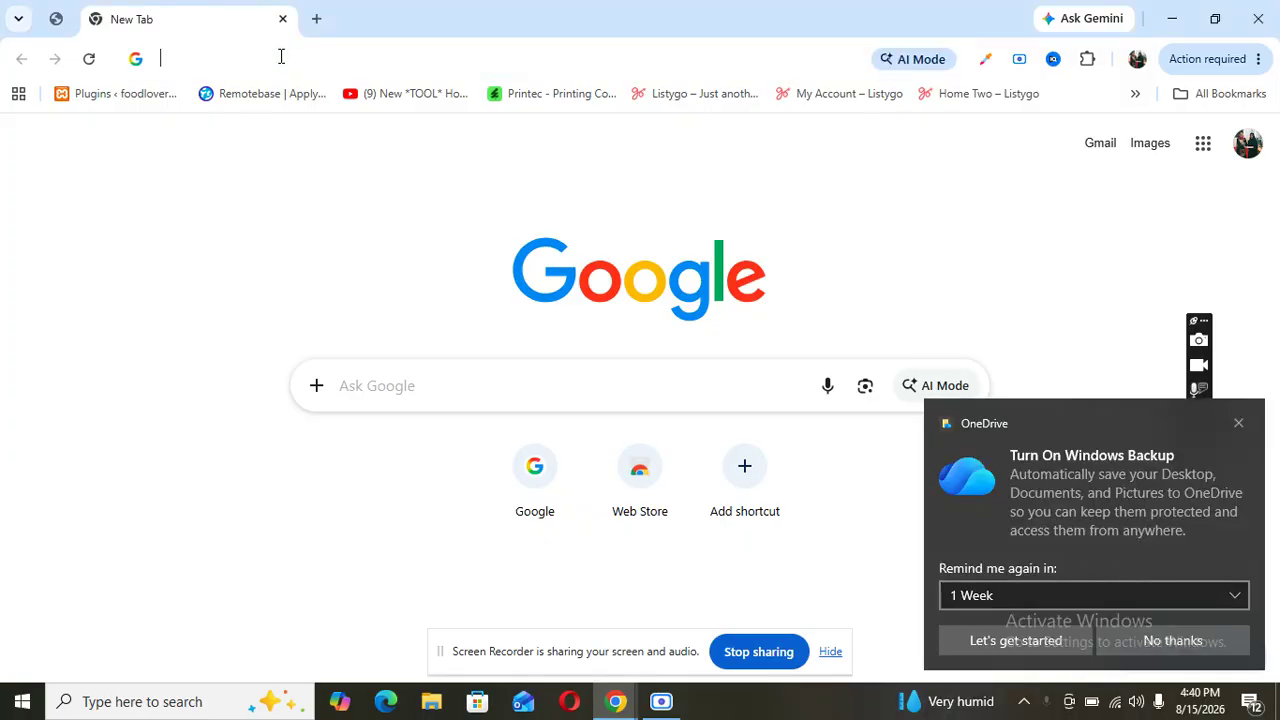
type("xx")
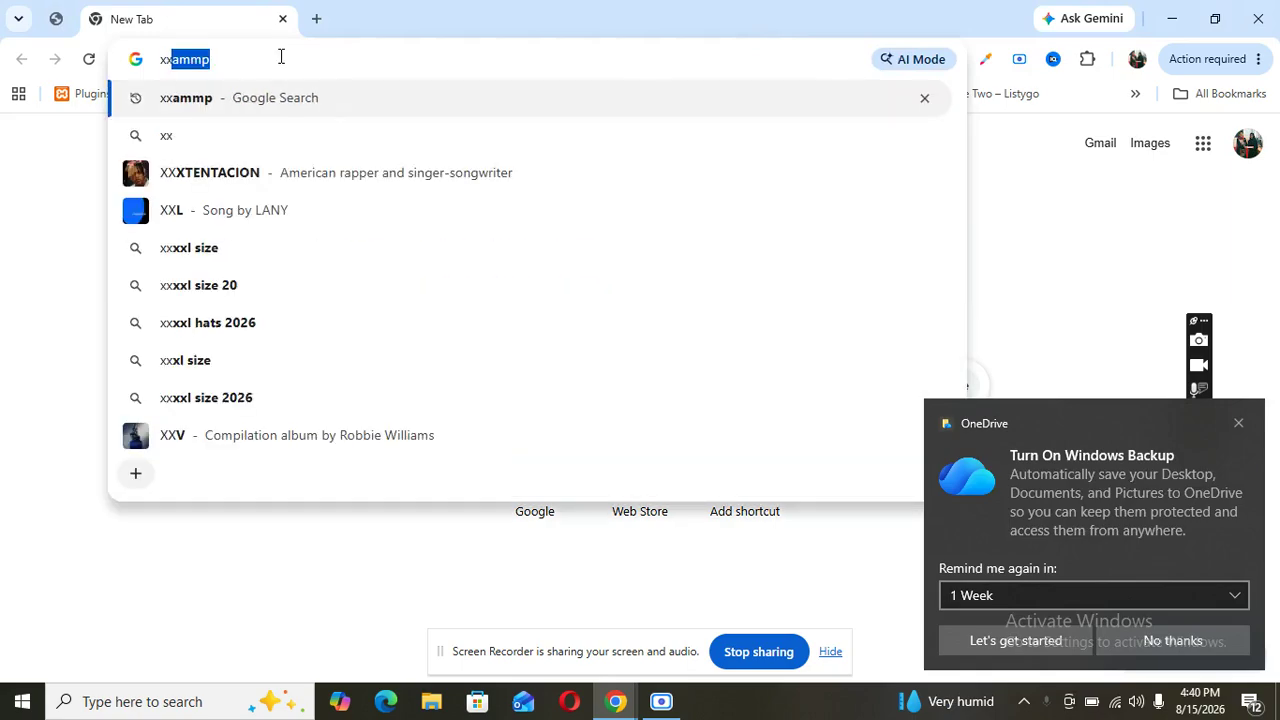
key("Return")
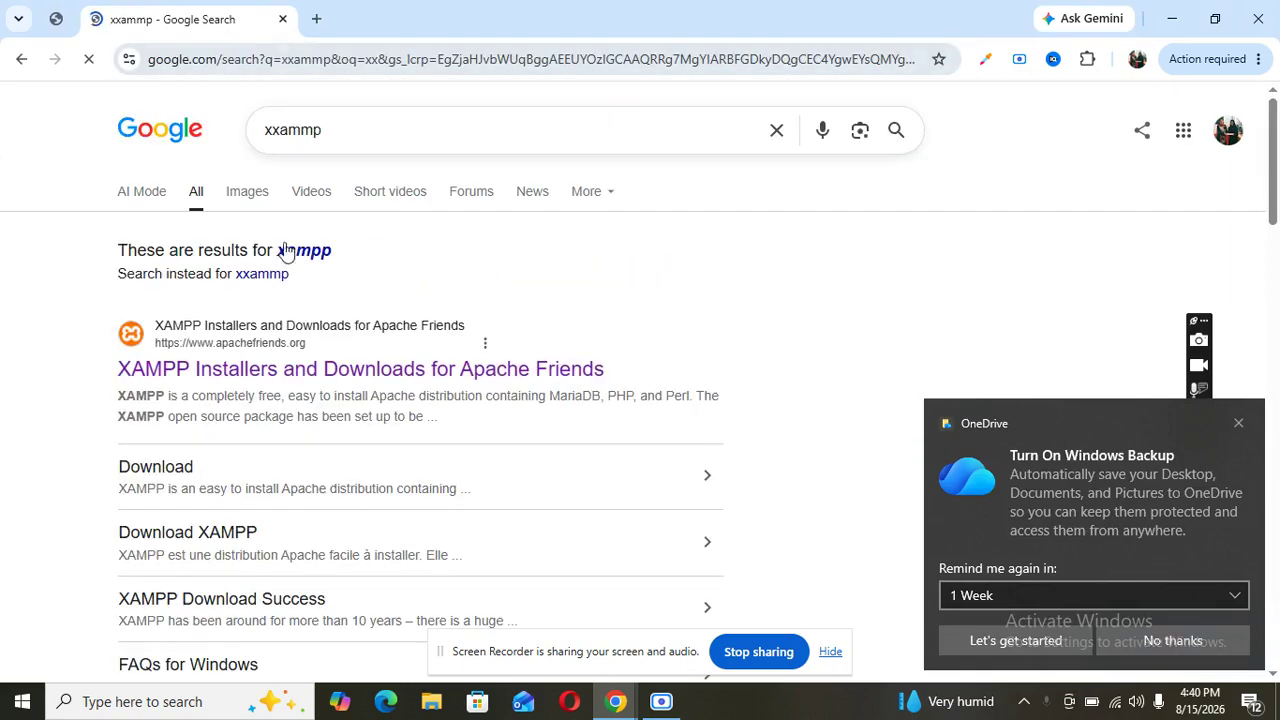
left_click(281, 370)
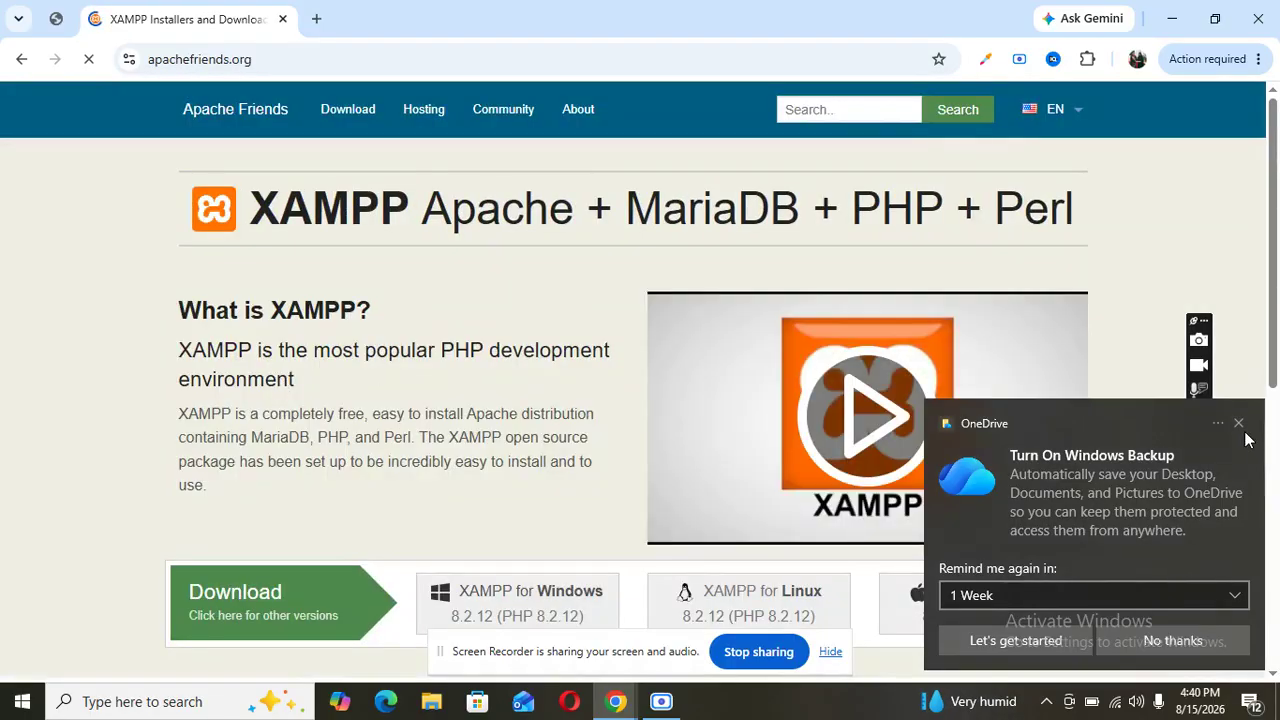
left_click(1238, 423)
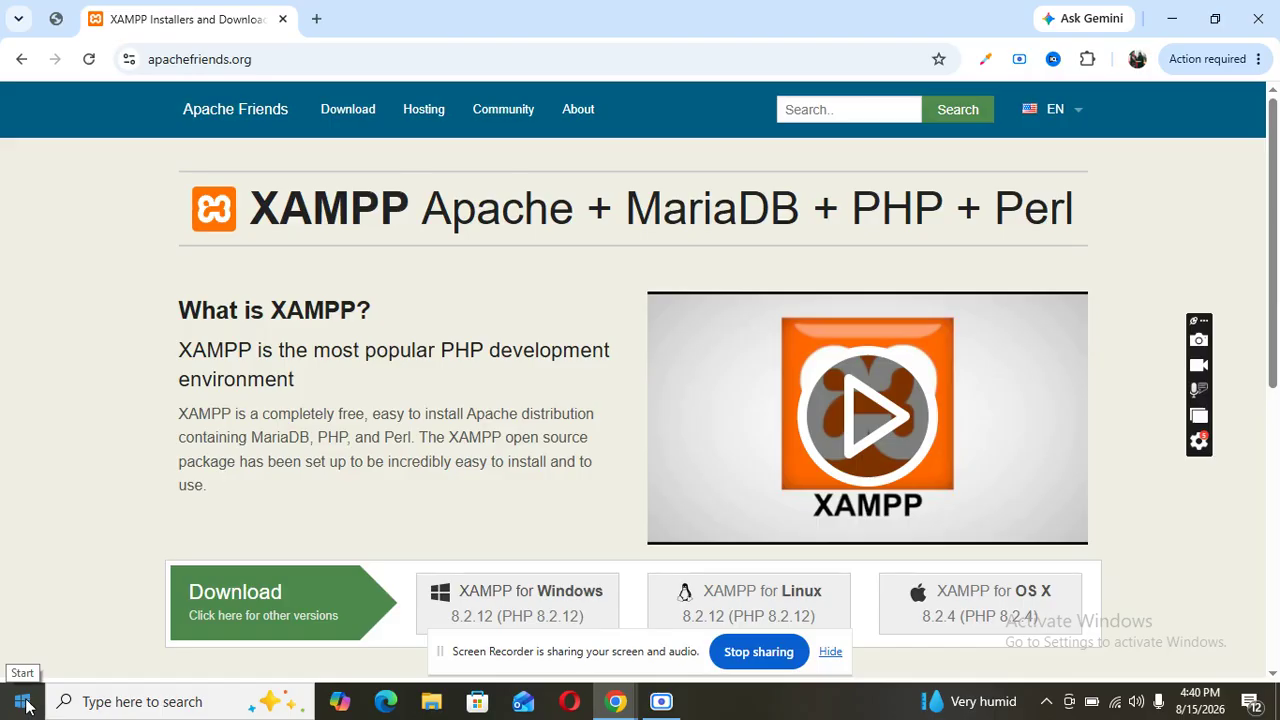
- Launch XAMPP Control Panel v3.3.0 from the Start menu search for 'x'
left_click(25, 704)
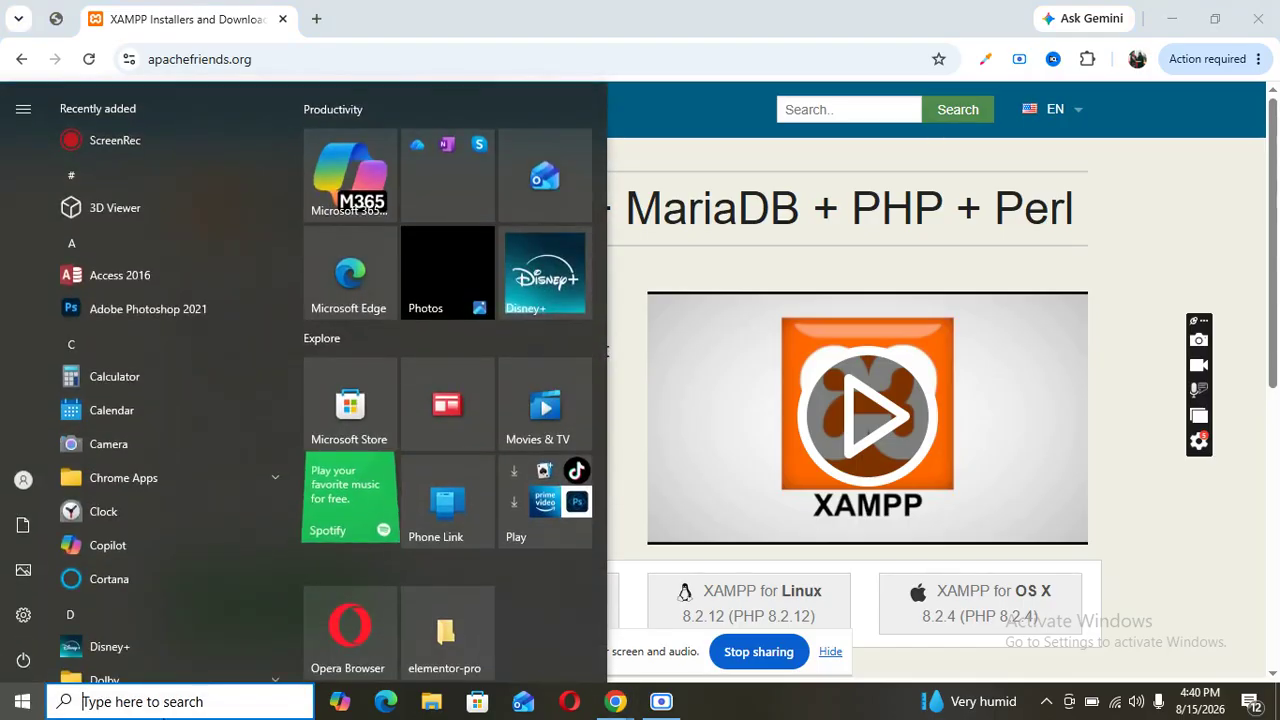
type("x")
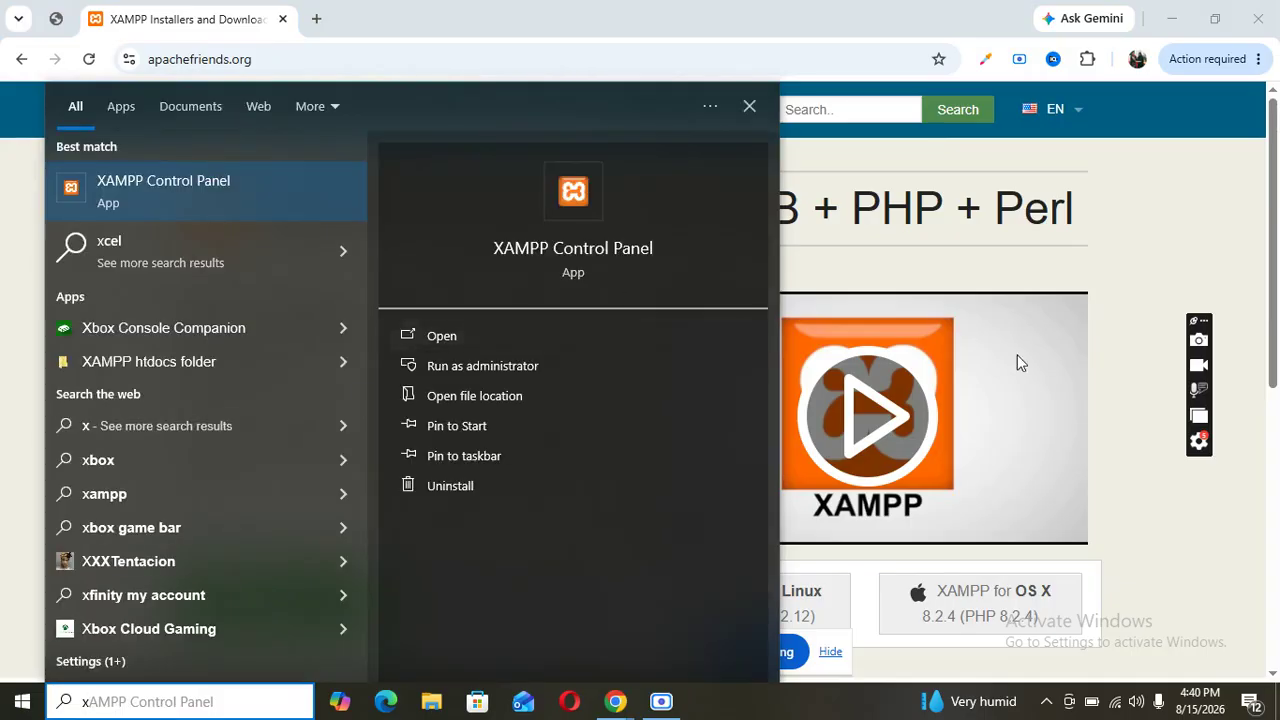
left_click(1150, 522)
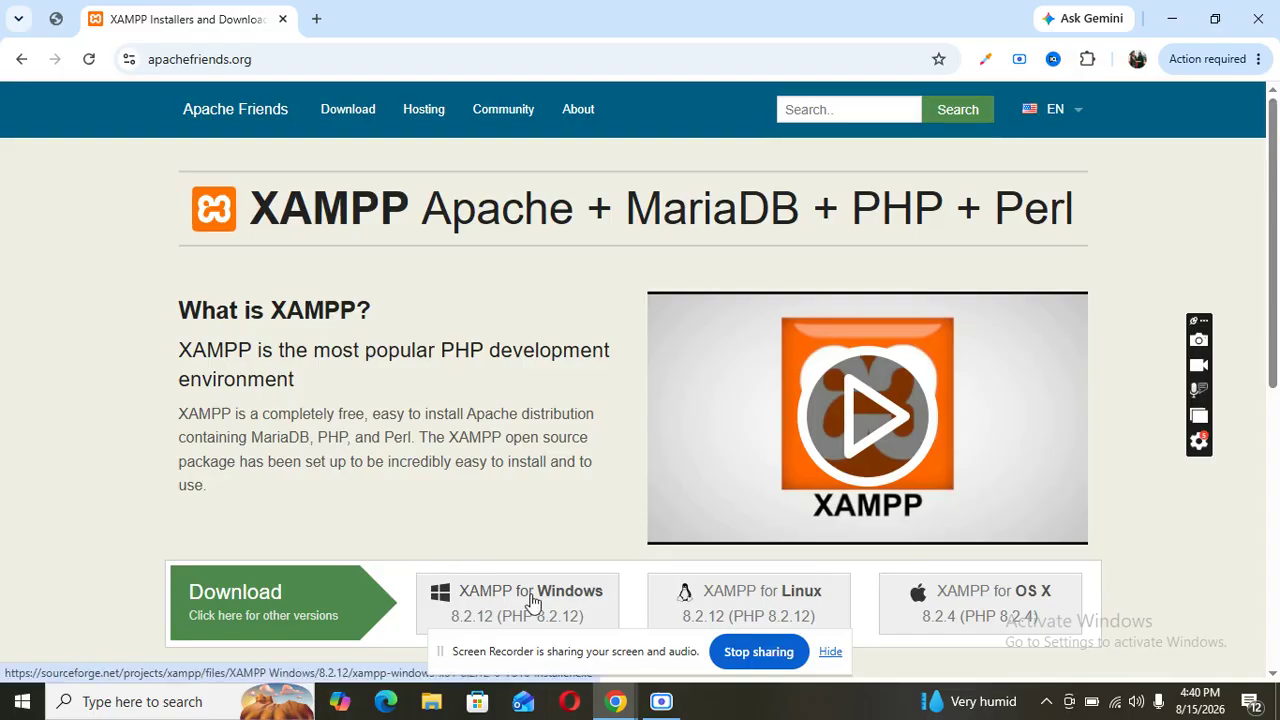
left_click(15, 712)
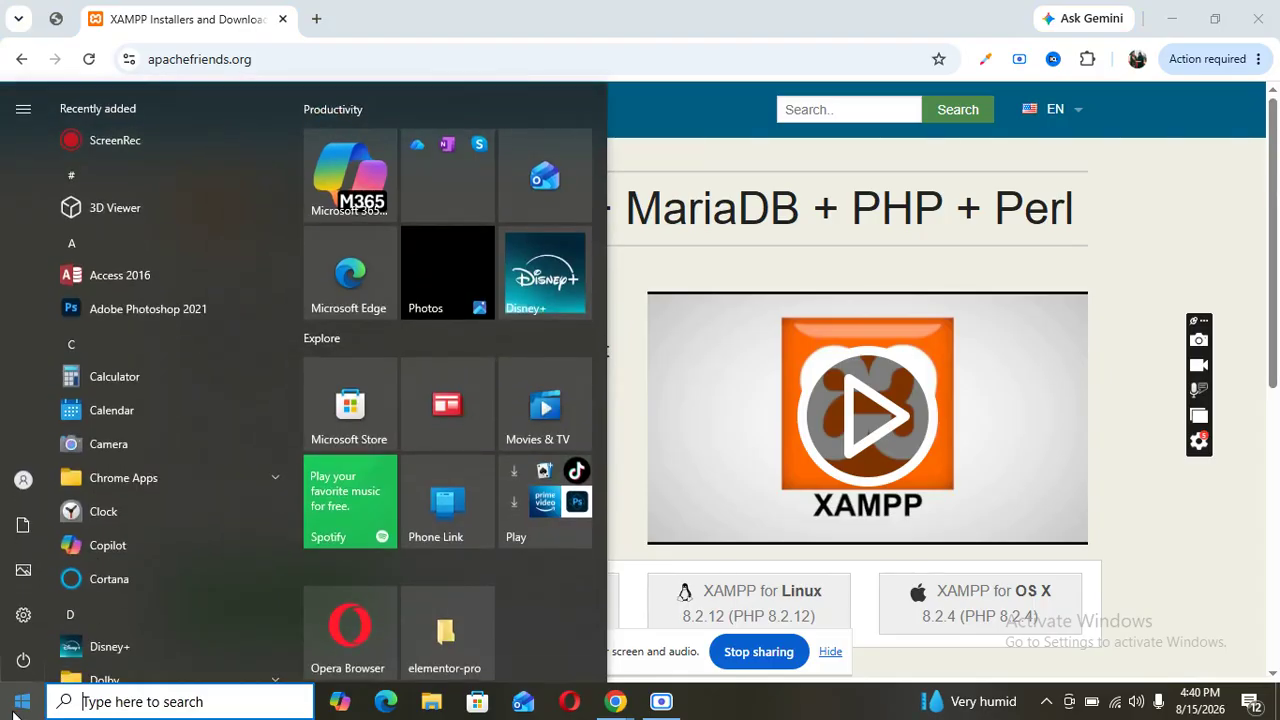
type("x")
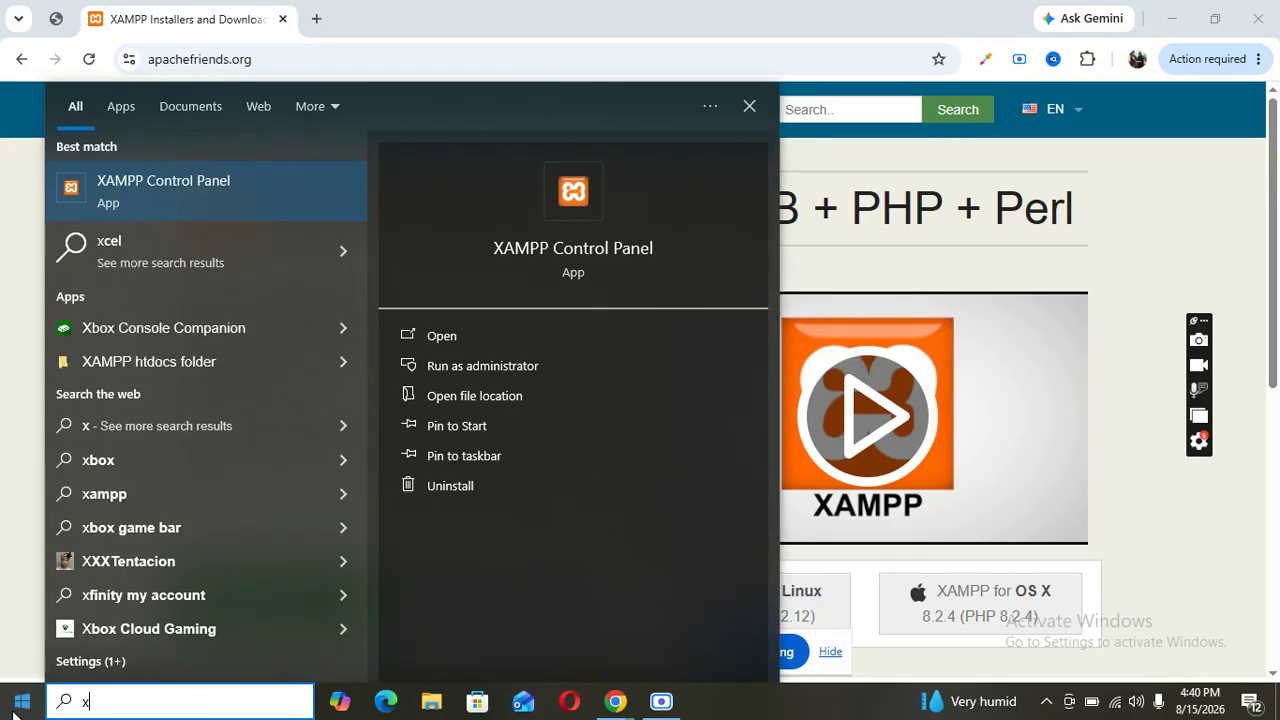
left_click(229, 186)
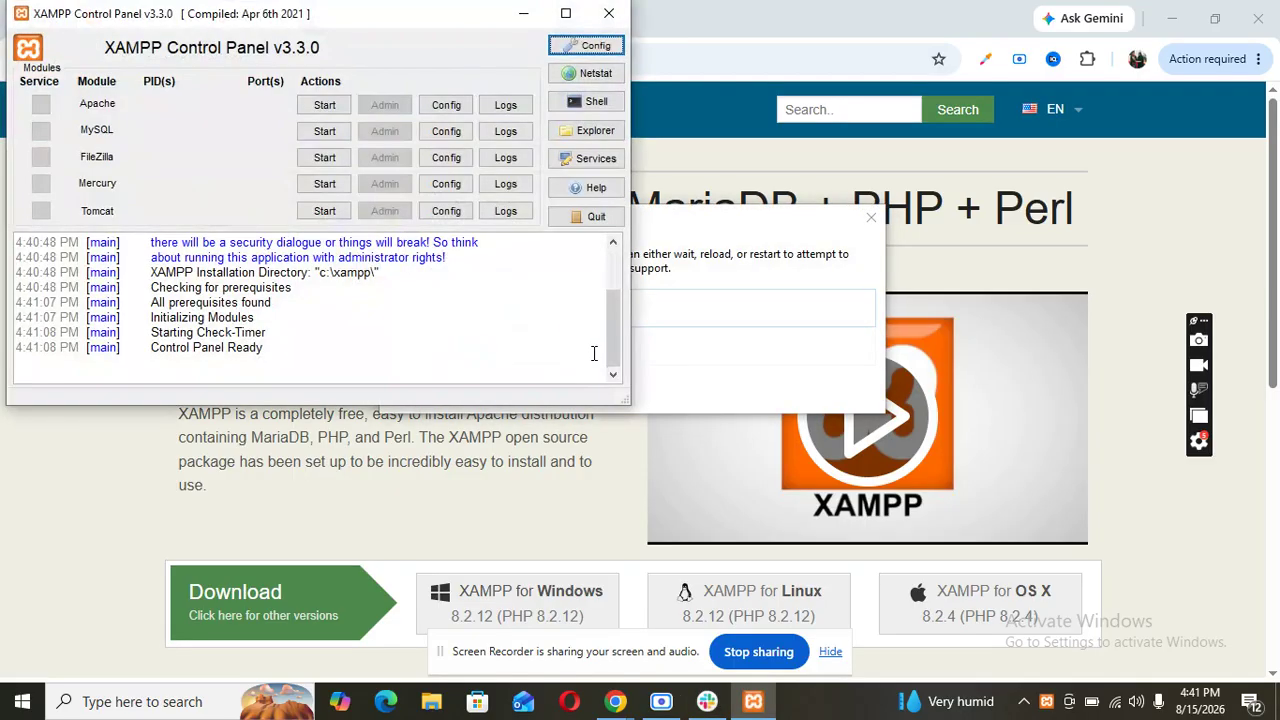
- Start the Apache and MySQL servers, then centre and minimise the control panel
left_click(322, 102)
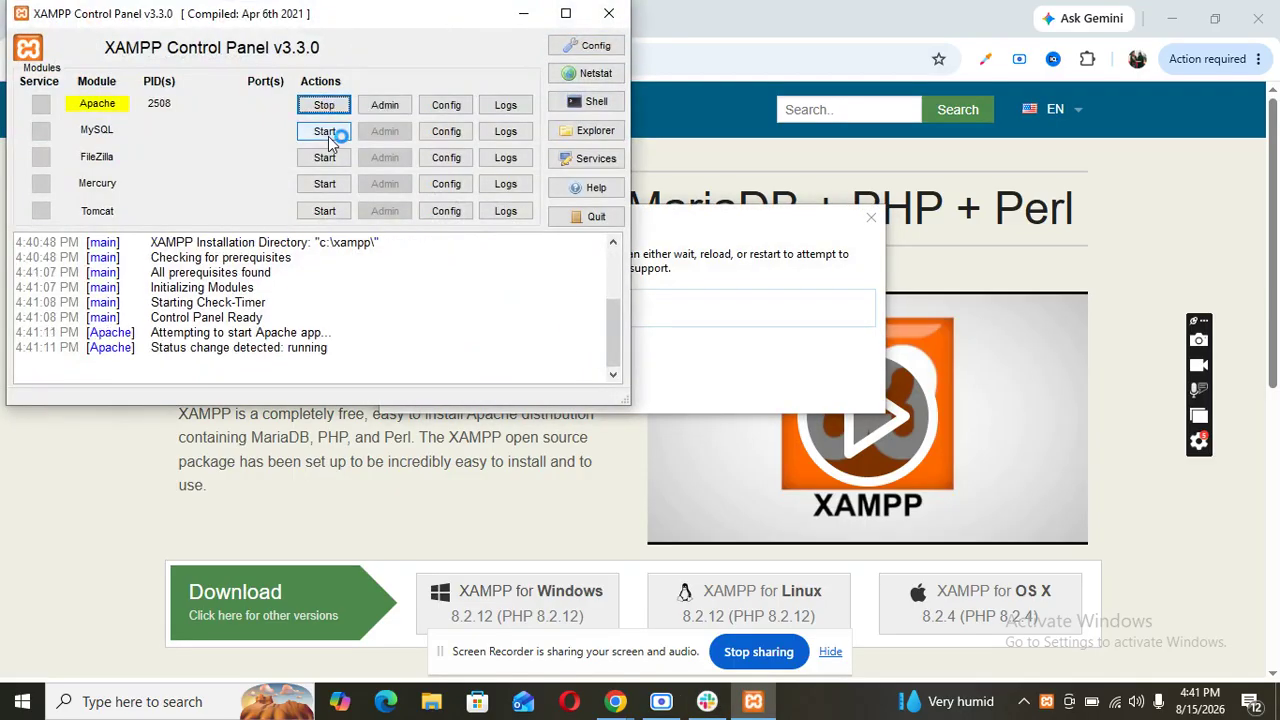
left_click(327, 134)
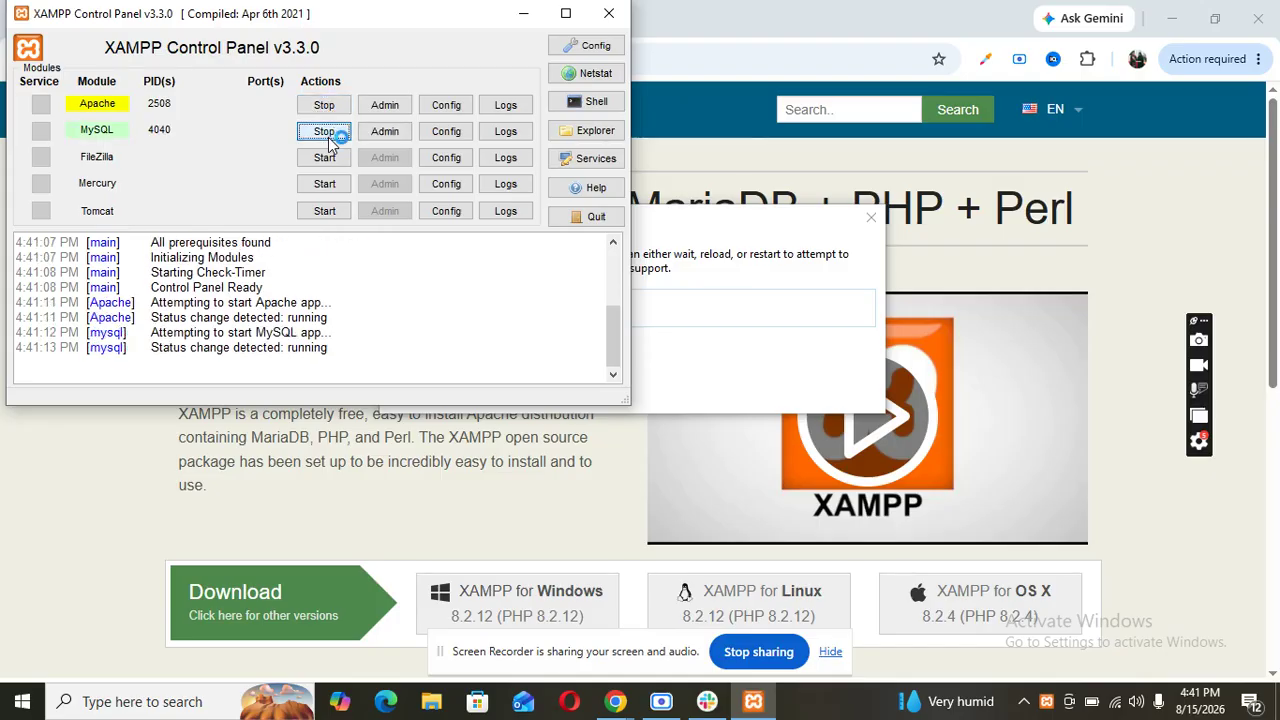
left_click_drag(366, 26, 653, 185)
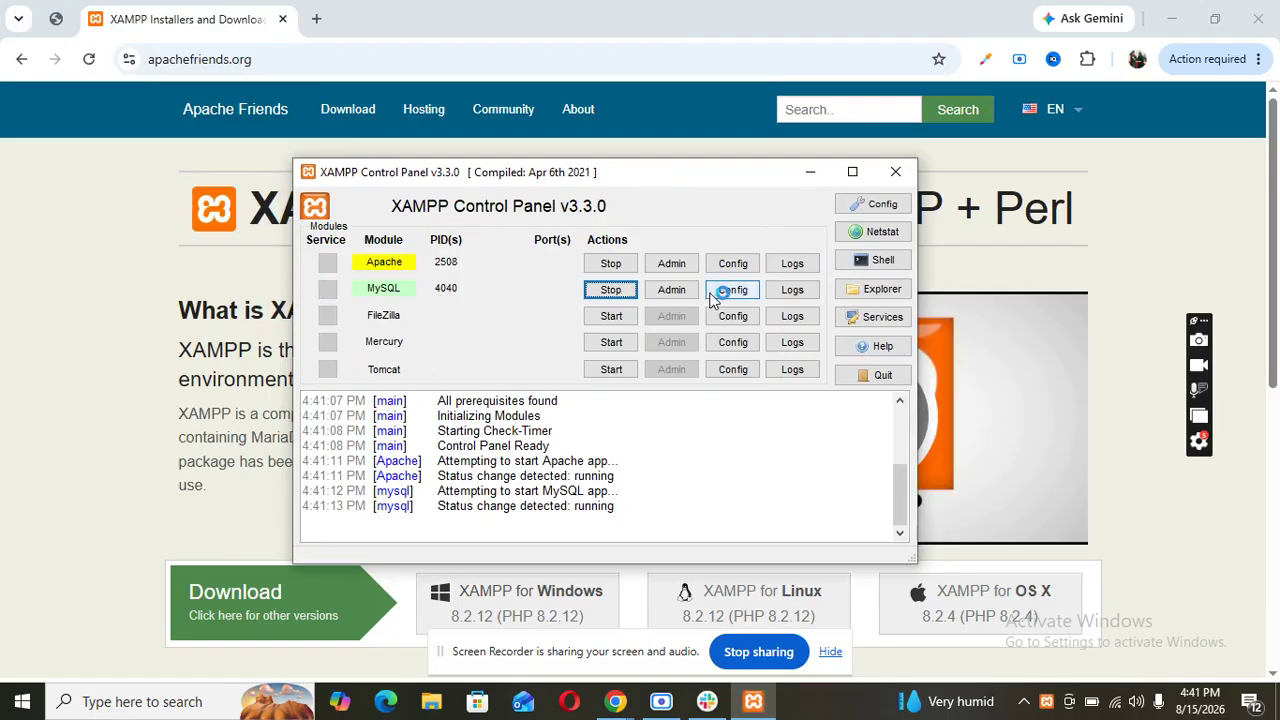
left_click(810, 174)
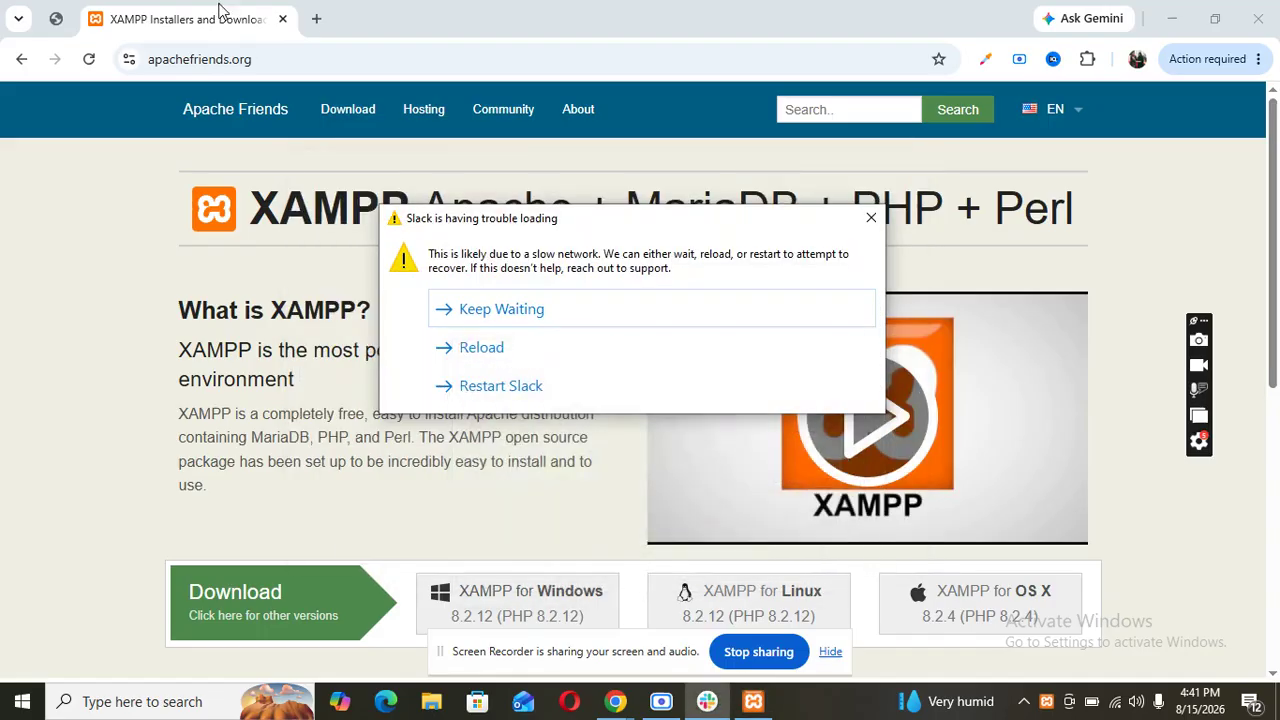
- Load localhost/phpmyadmin in a new Chrome tab
left_click(316, 18)
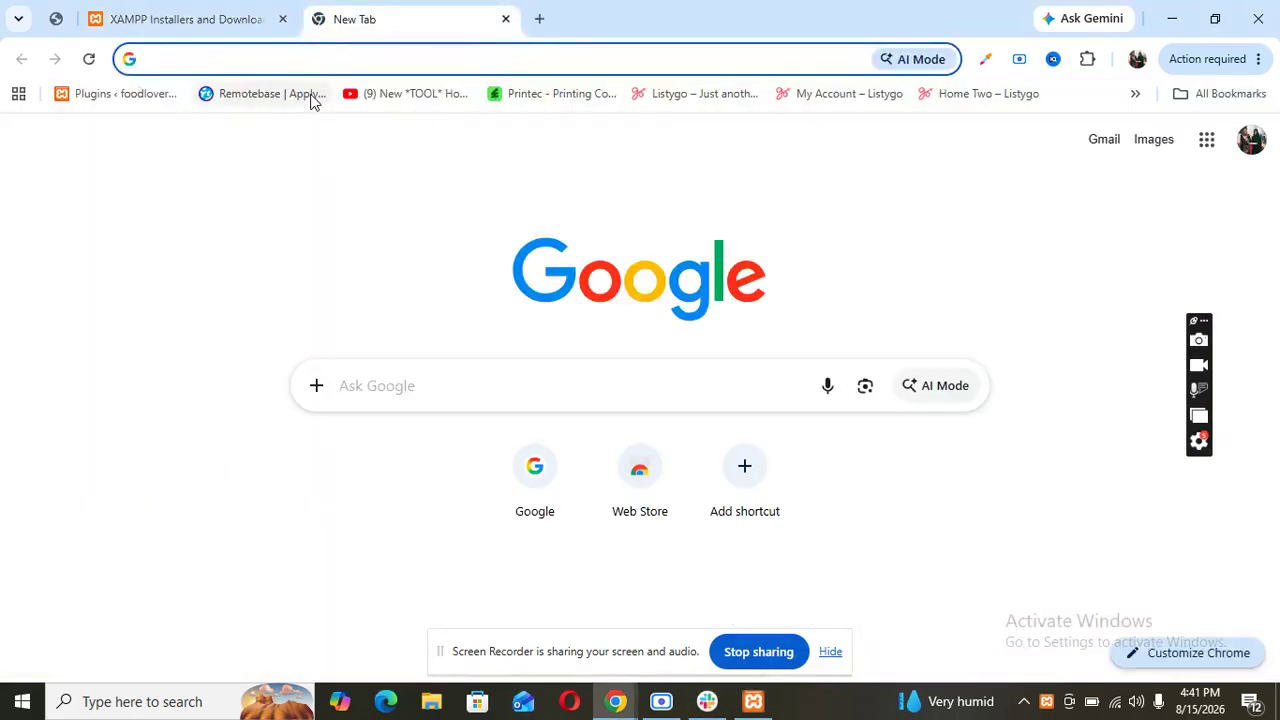
type("lo")
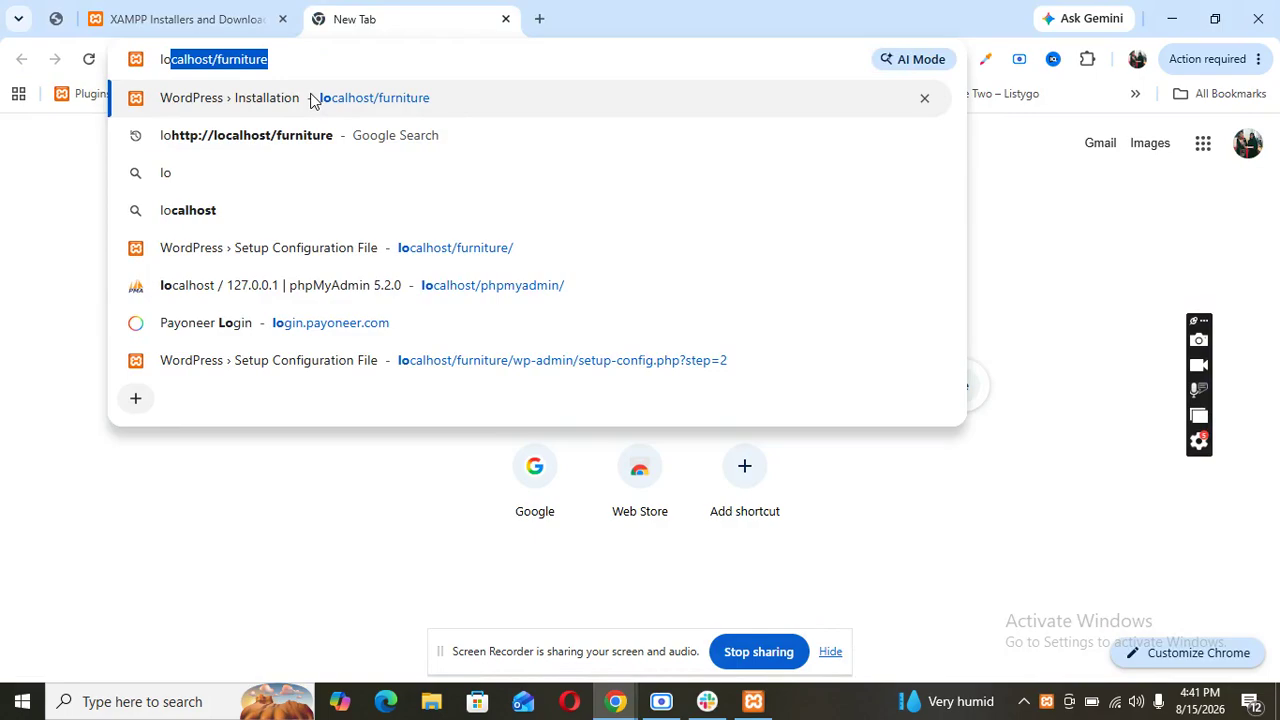
type("calhost/")
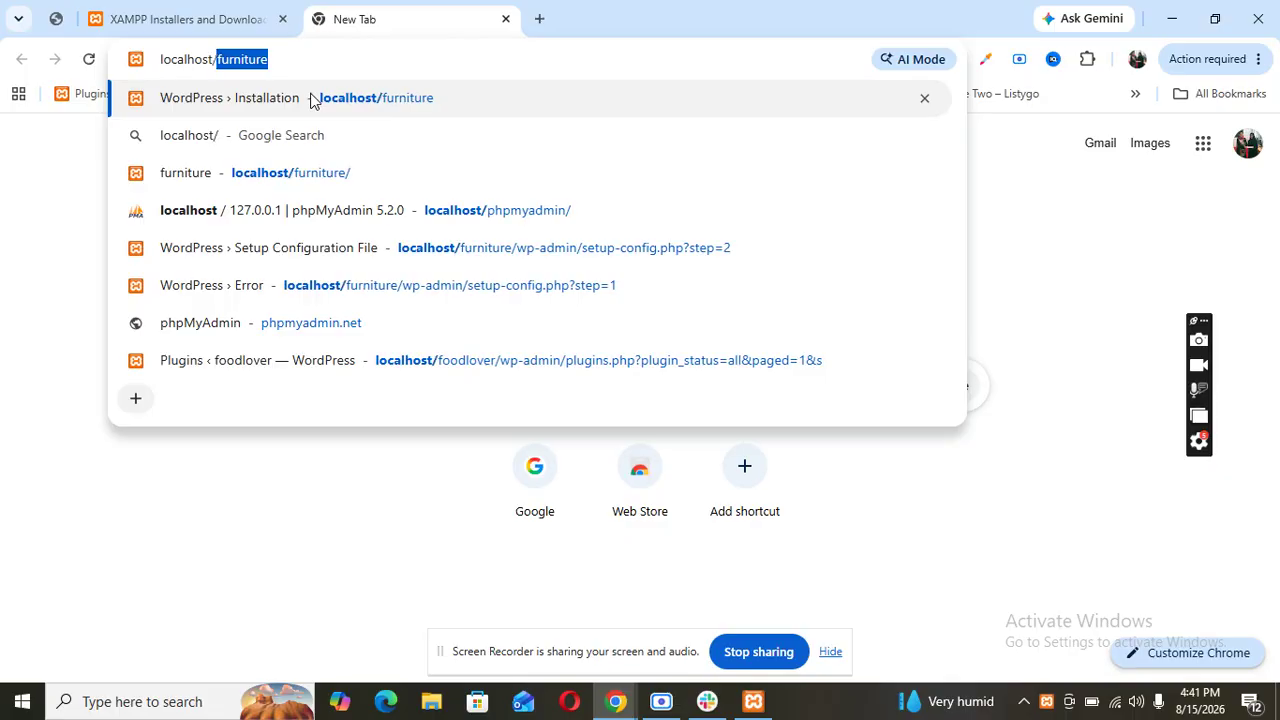
type("ph")
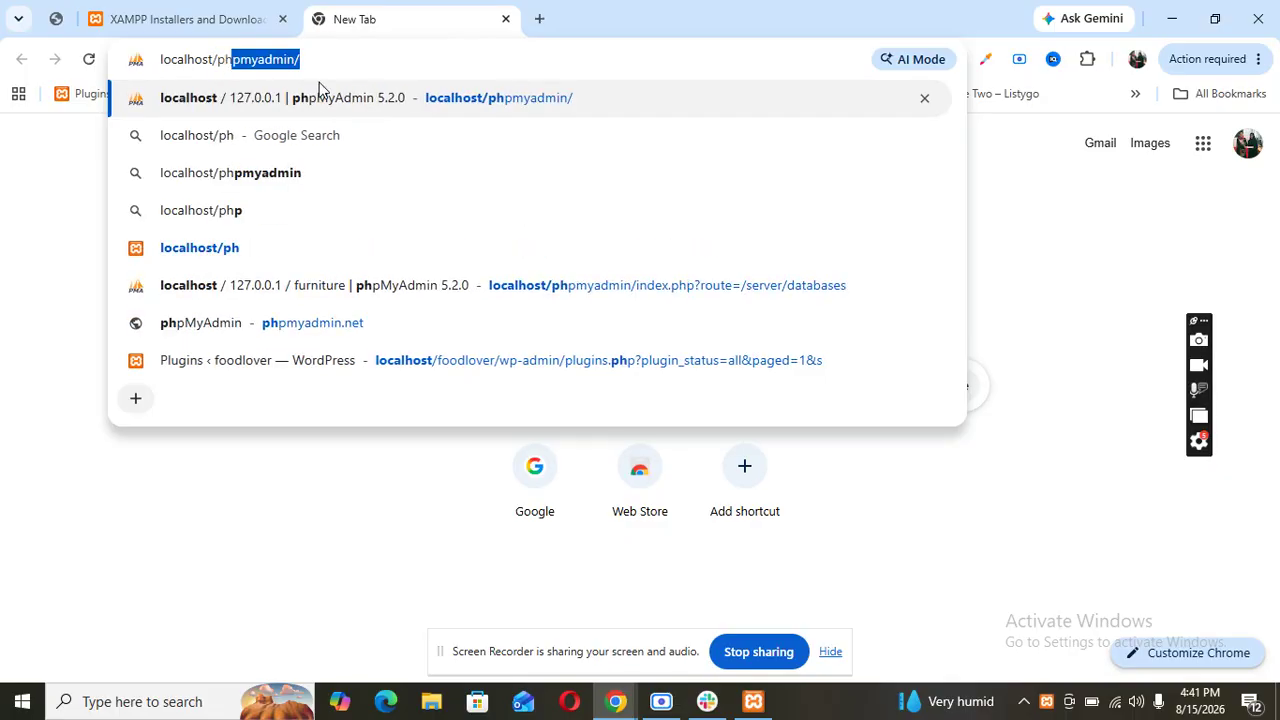
key("Return")
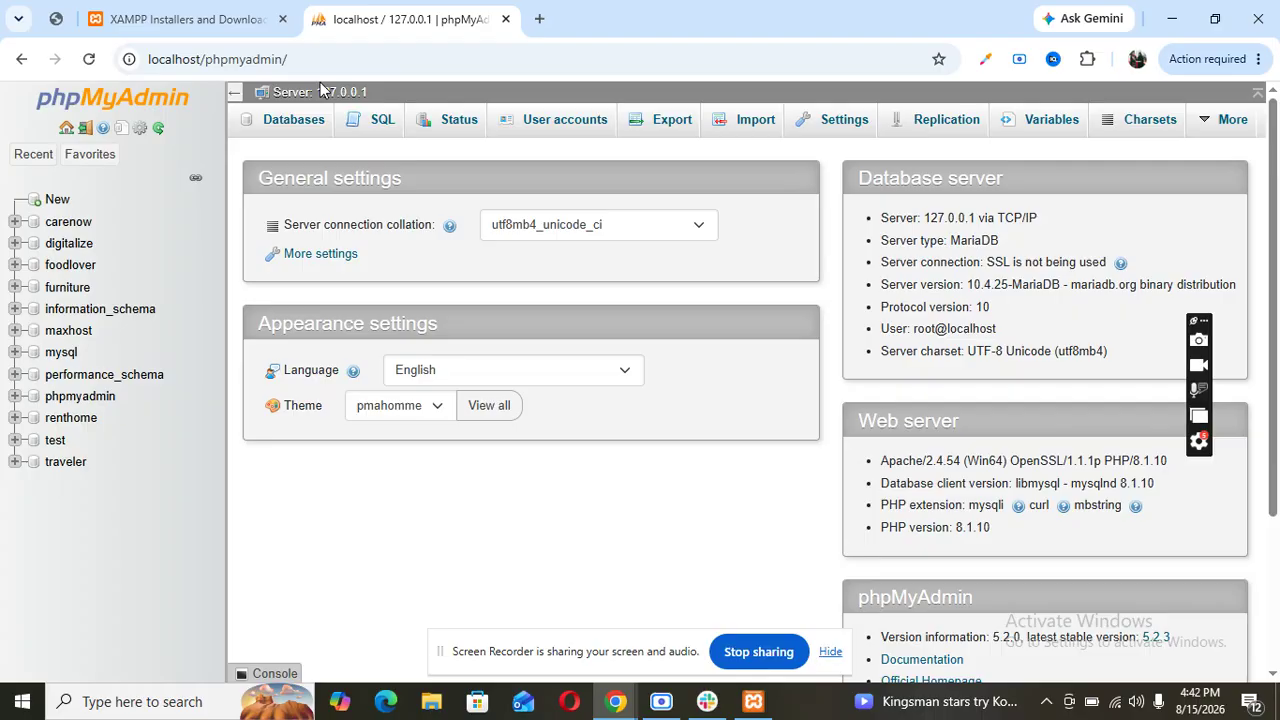
- Create an empty database named cars in phpMyAdmin
left_click(12, 155)
left_click(12, 155)
left_click(57, 200)
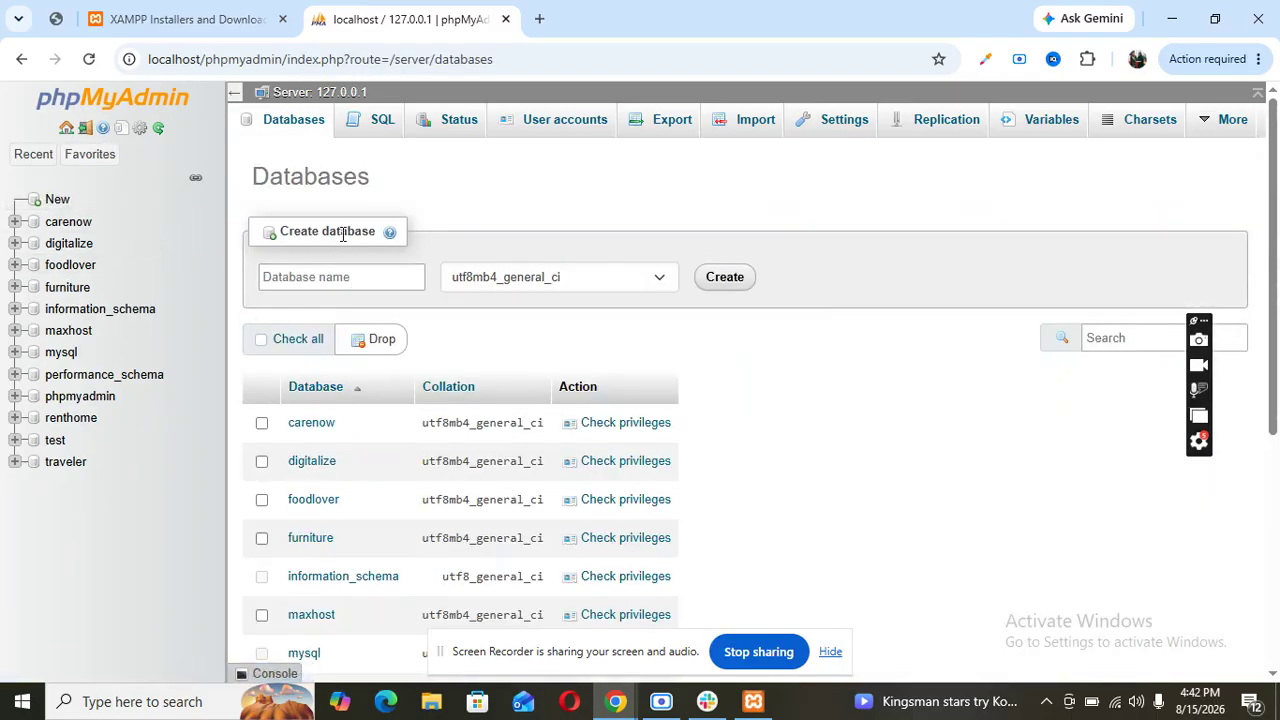
left_click(290, 279)
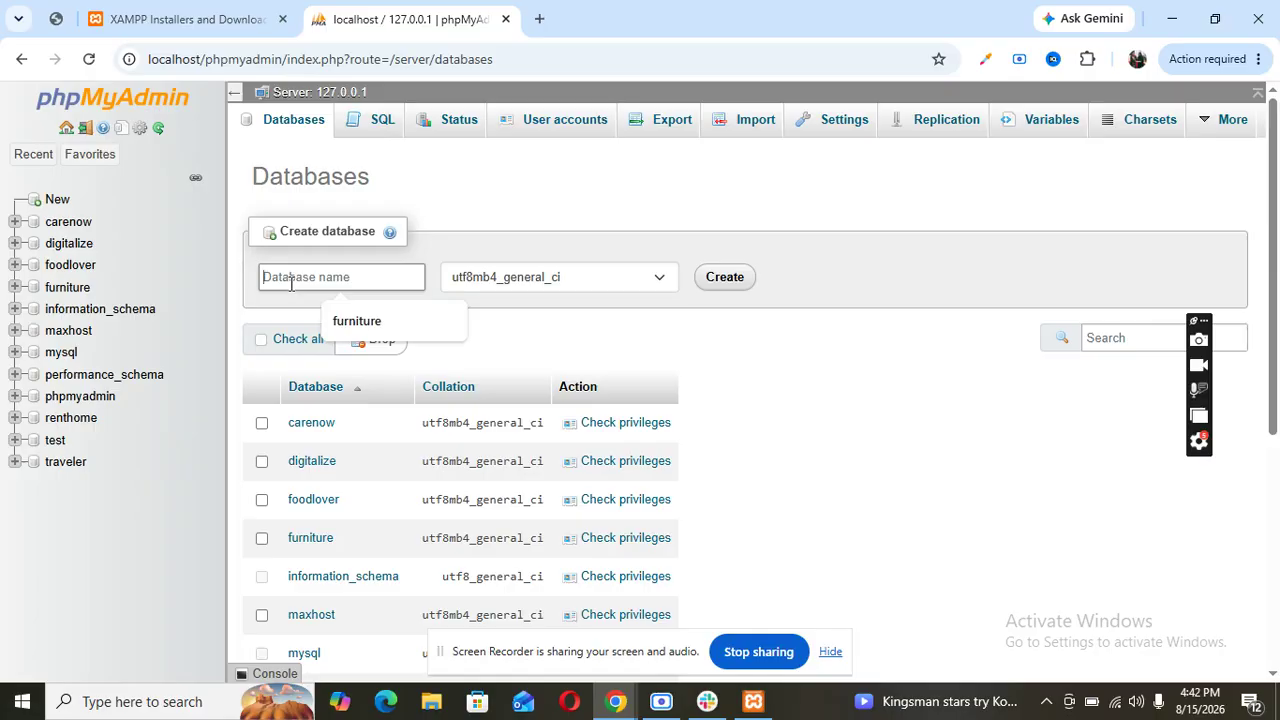
type("cars")
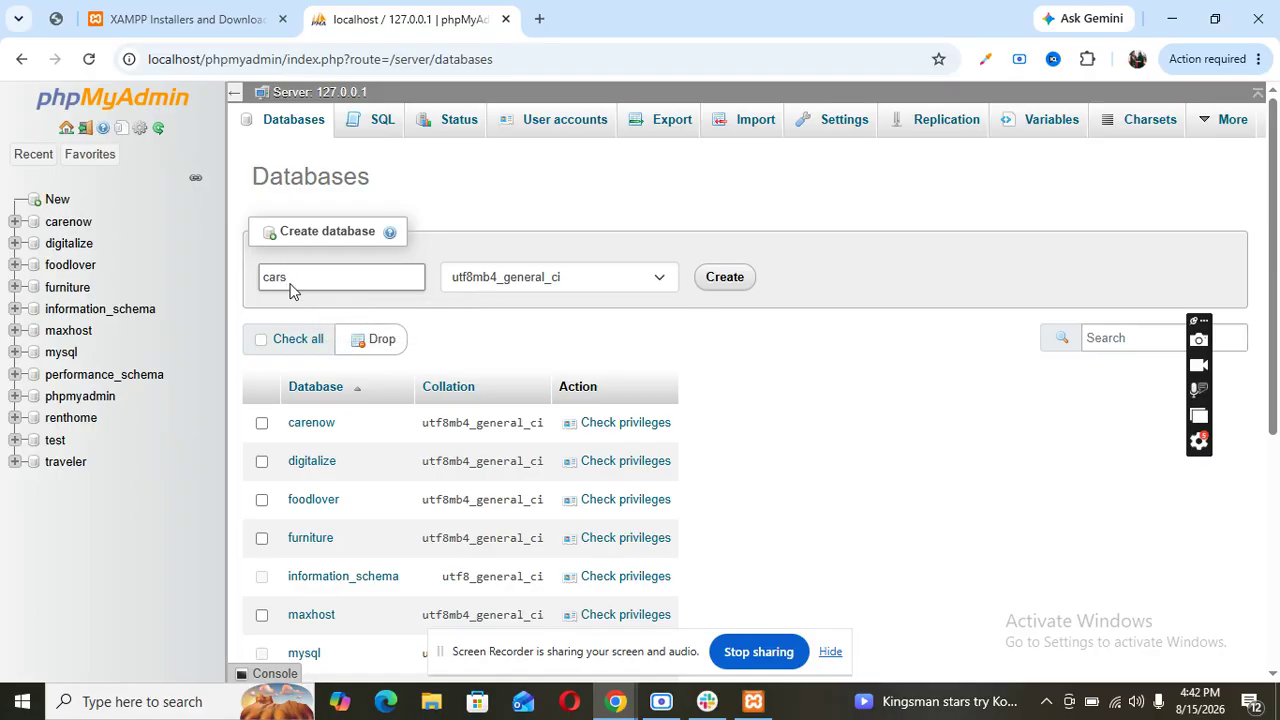
left_click(727, 279)
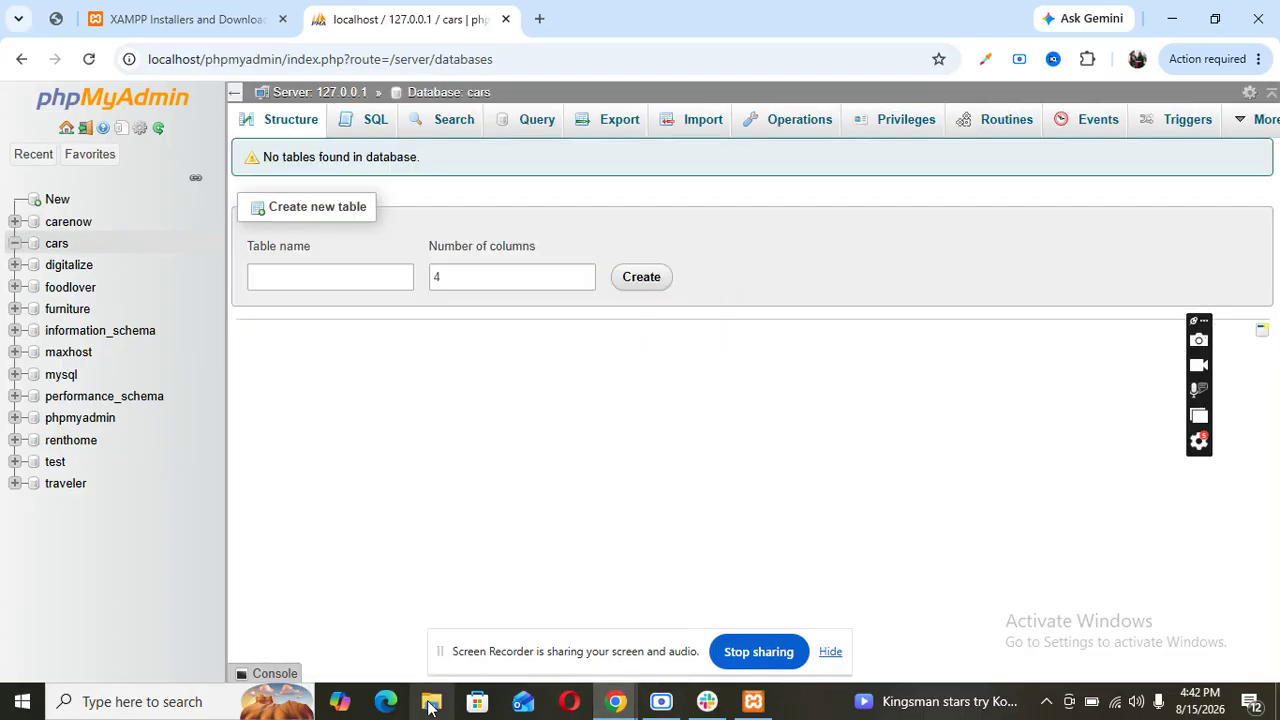
left_click(540, 19)
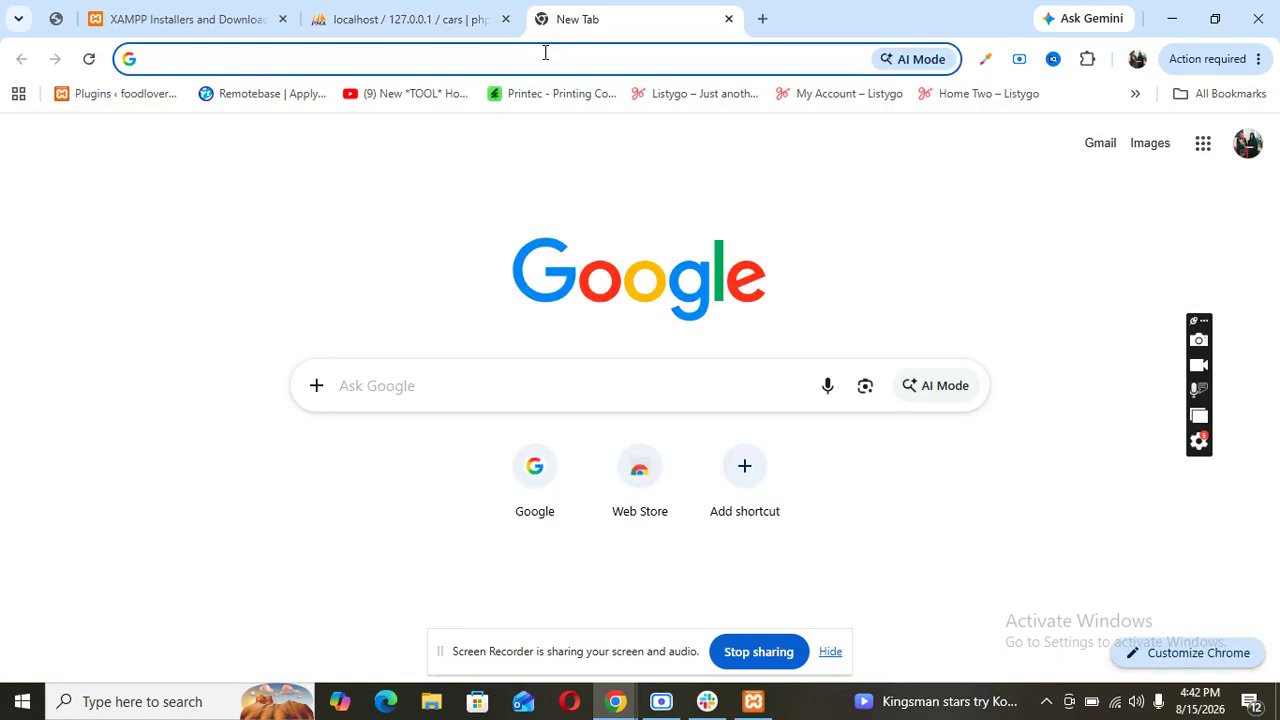
- Go to wordpress.org and open the Get WordPress page offering WordPress 7.0.4
type("wo")
key("Return")
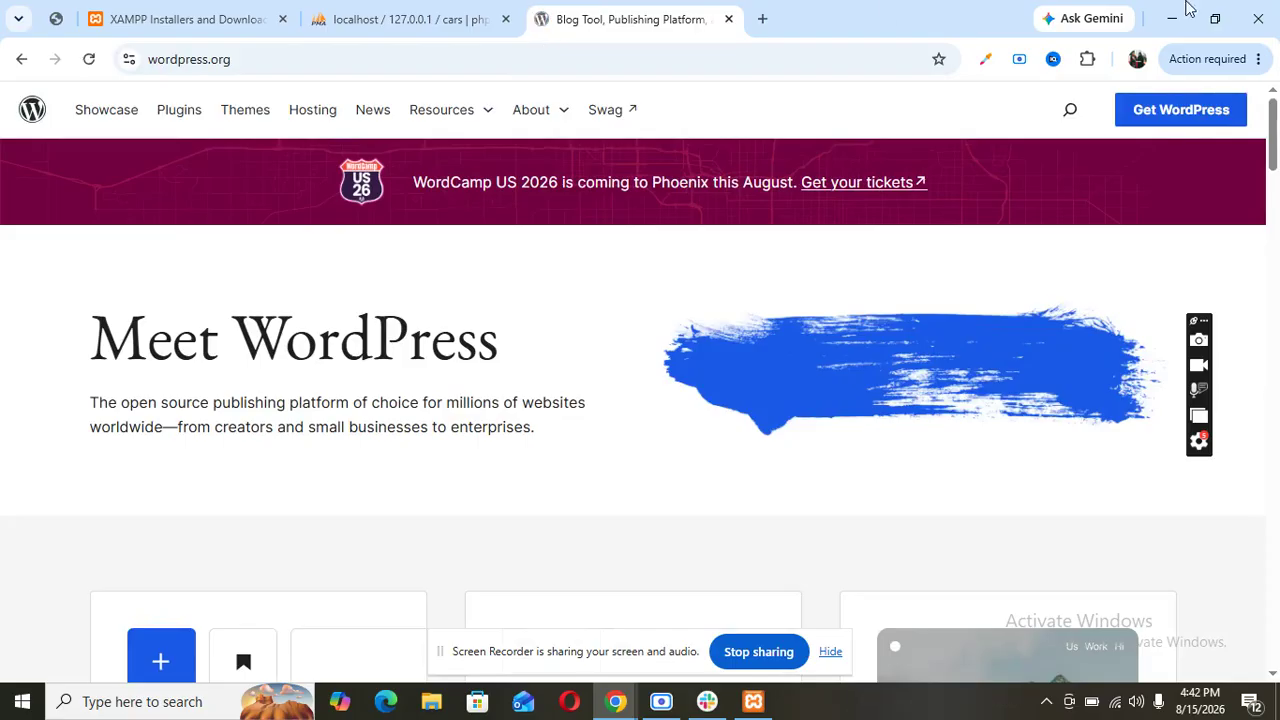
scroll(1001, 331, "down", 1)
scroll(1003, 335, "down", 2)
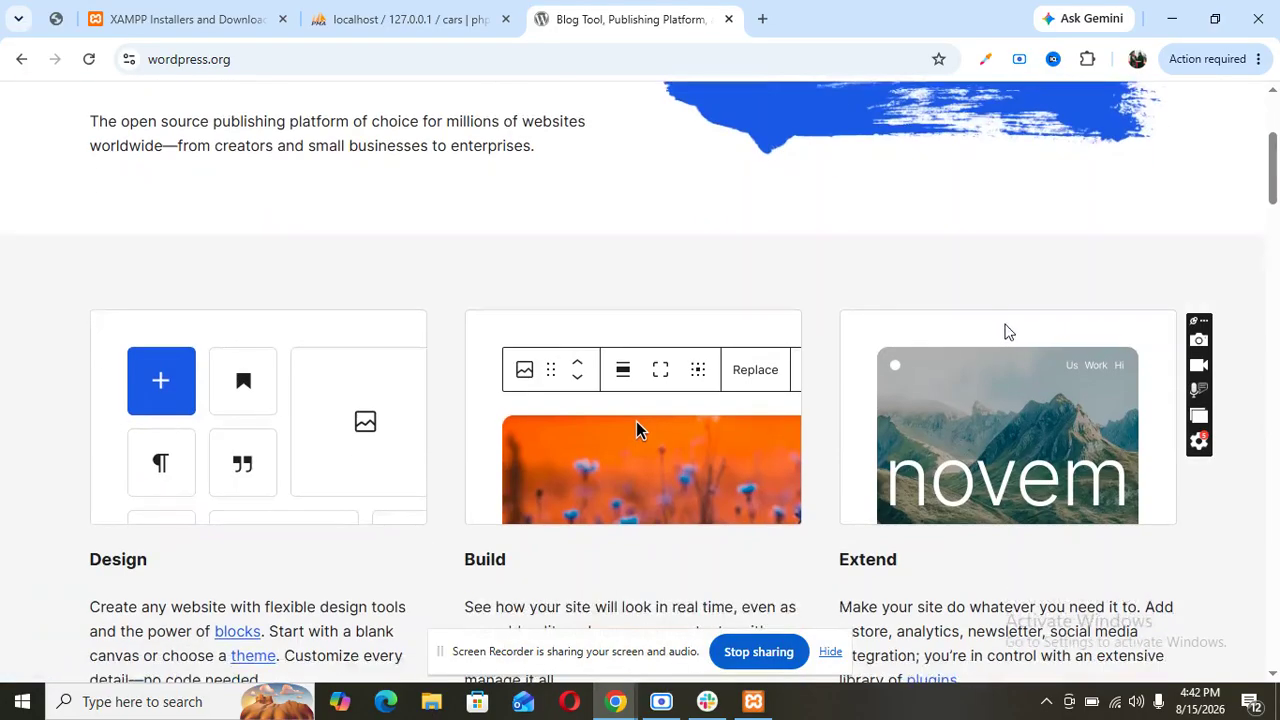
scroll(1006, 329, "up", 3)
left_click(1157, 116)
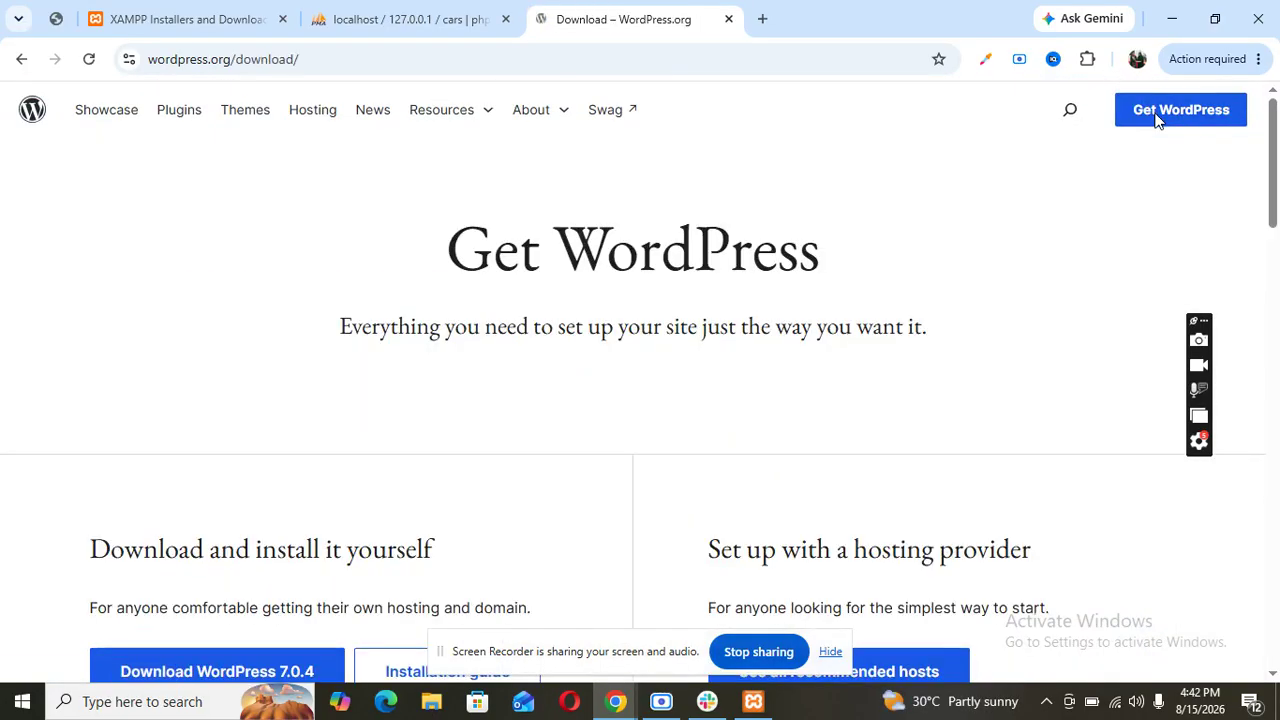
scroll(480, 471, "down", 5)
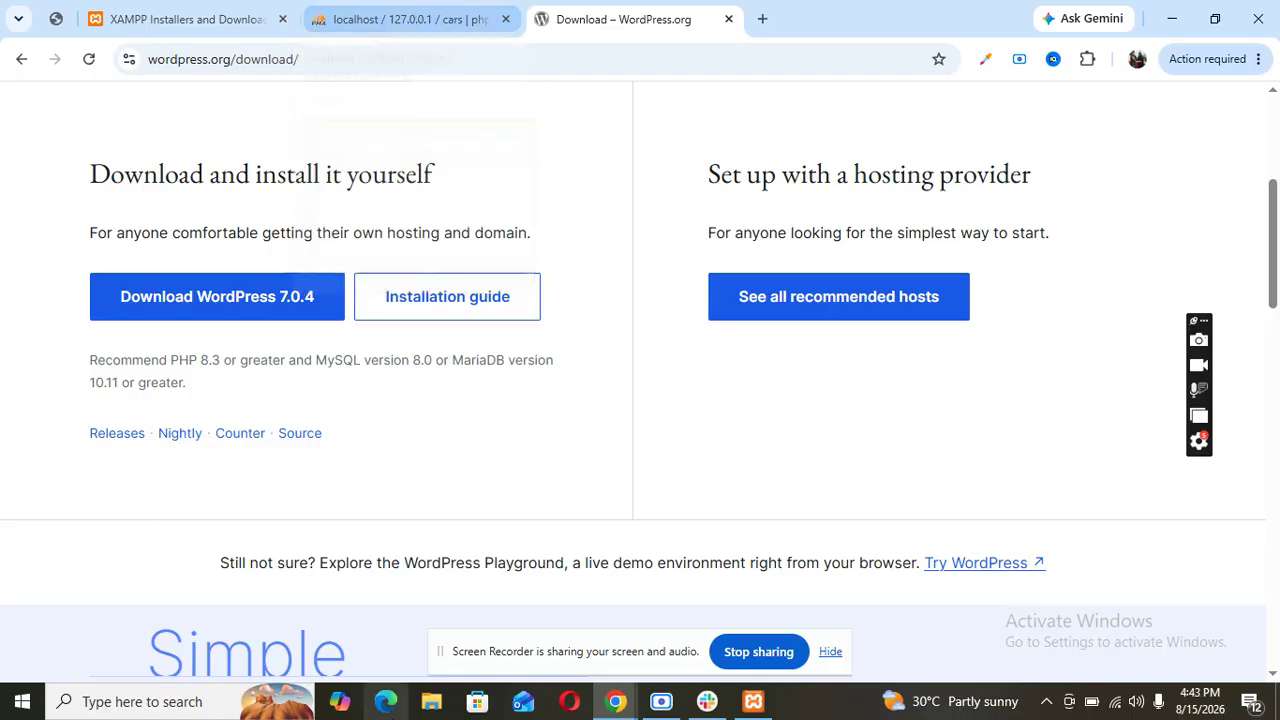
left_click(431, 701)
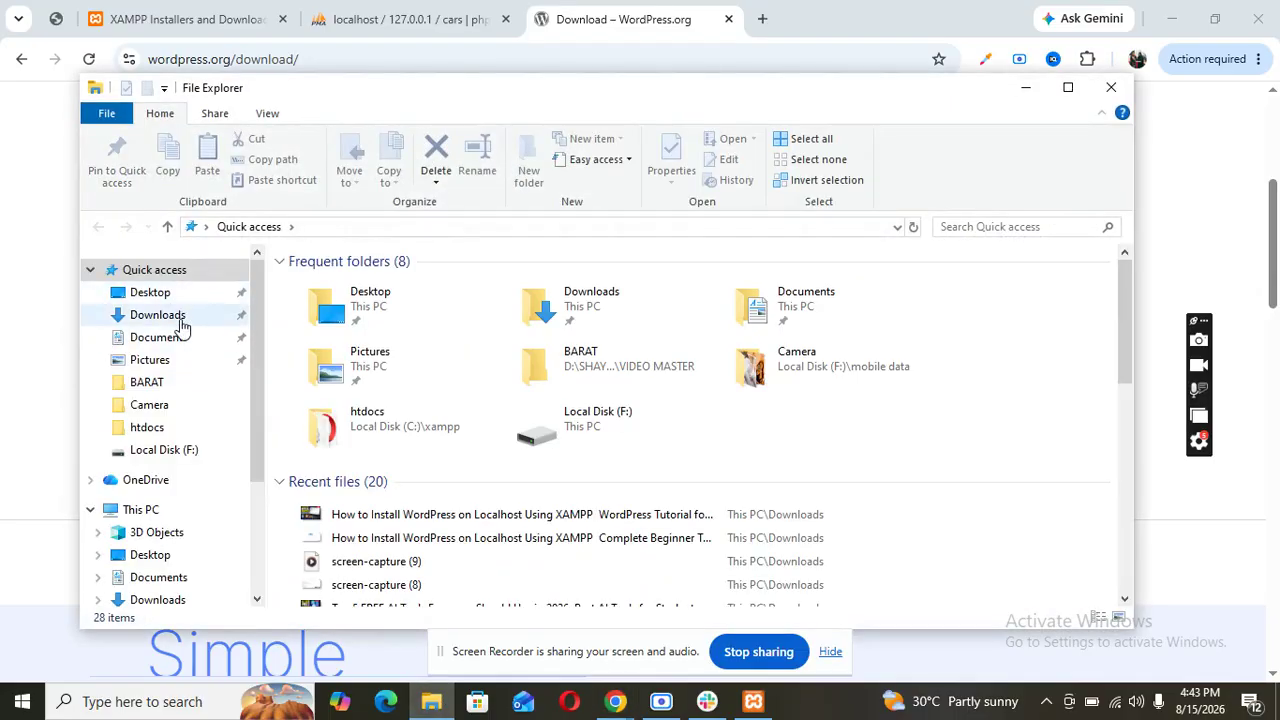
- Copy the wordpress folder from Downloads\wordpress-7.0.4
left_click(180, 318)
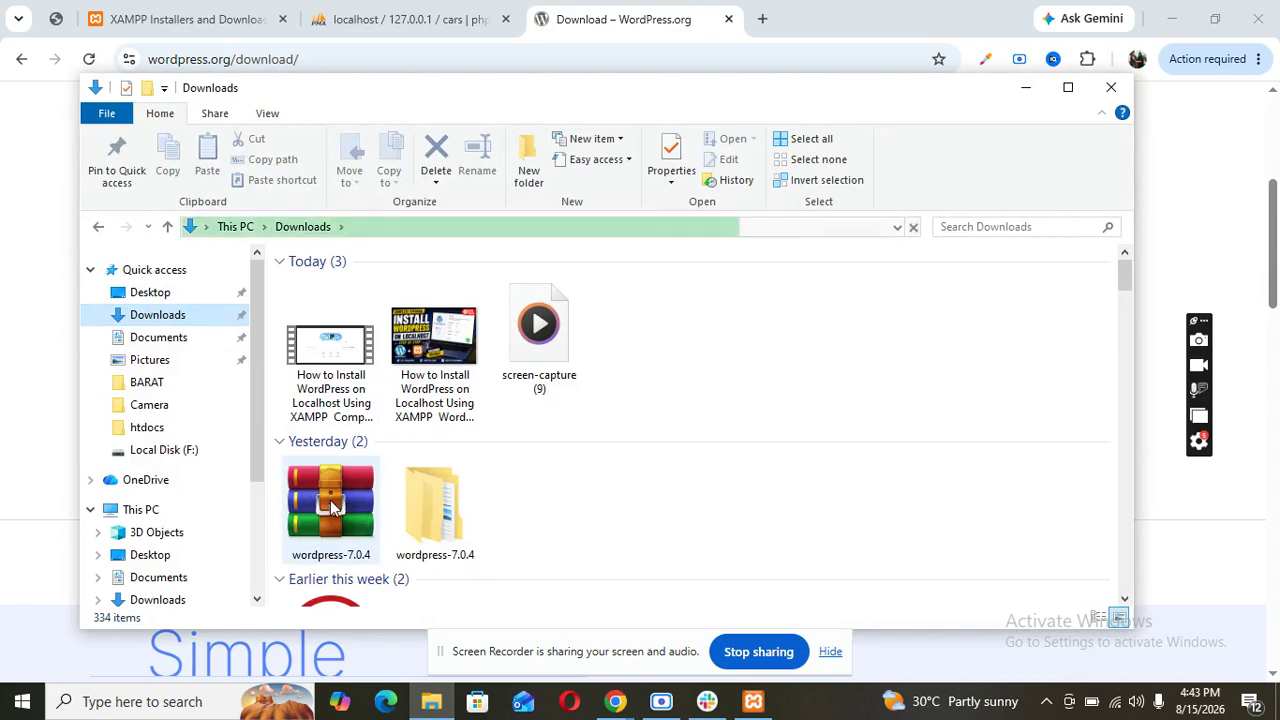
double_click(448, 510)
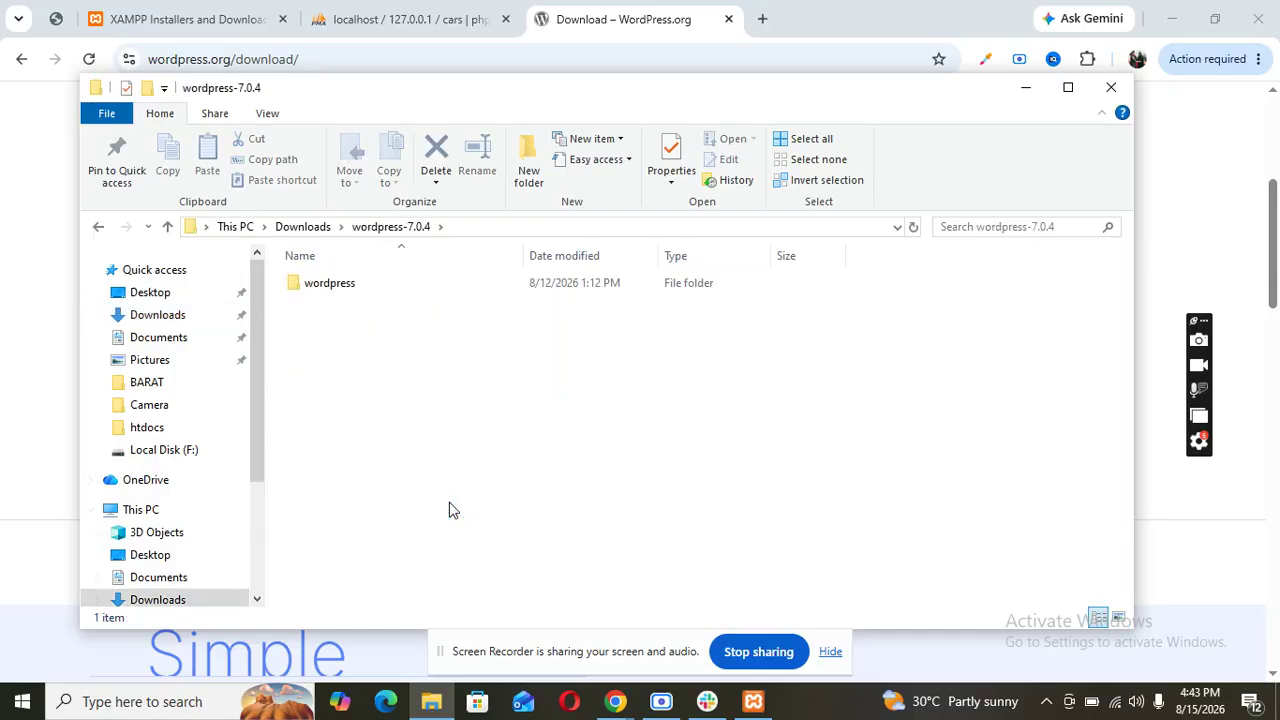
right_click(329, 285)
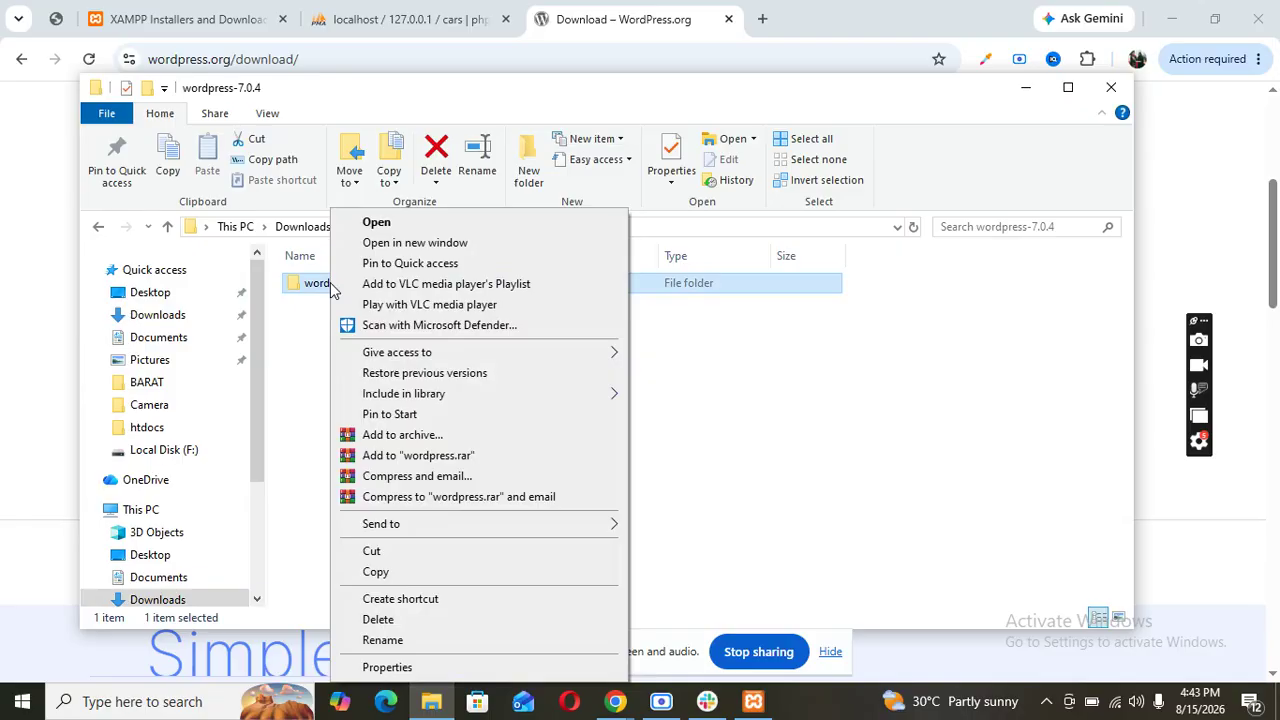
left_click(375, 575)
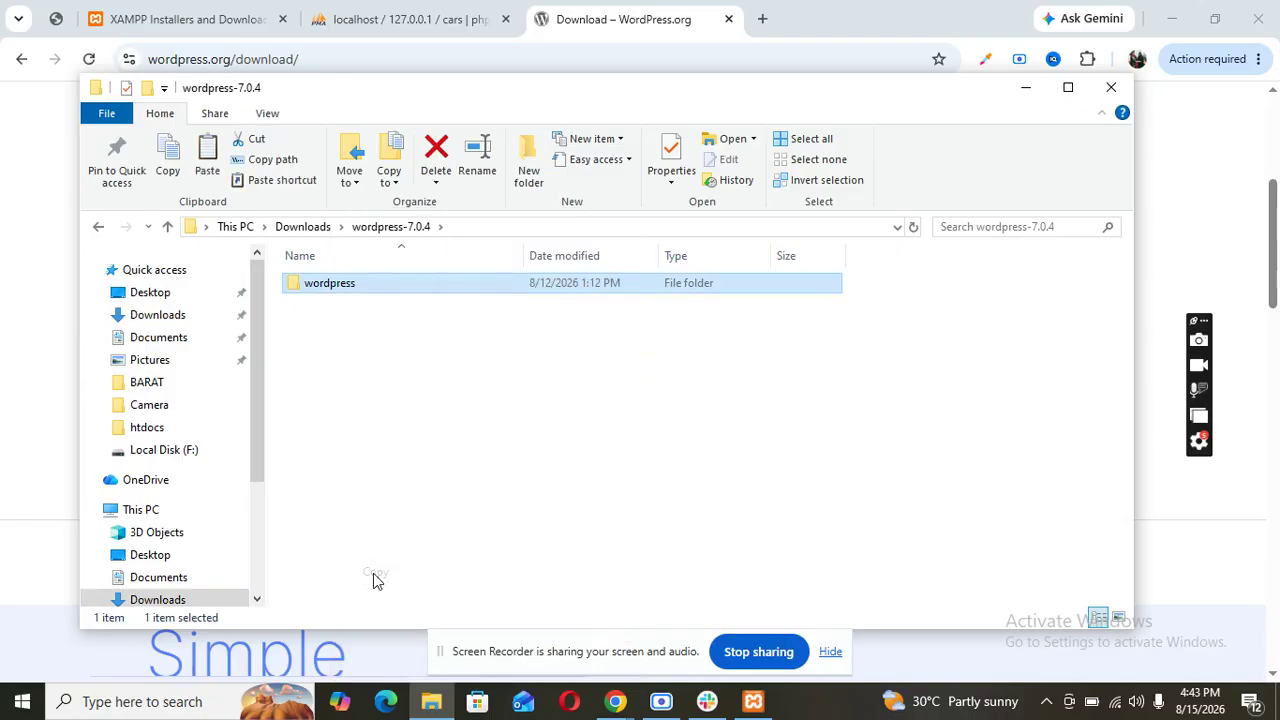
left_click(172, 518)
- Paste the copied wordpress folder into C:\xampp\htdocs
left_click(458, 480)
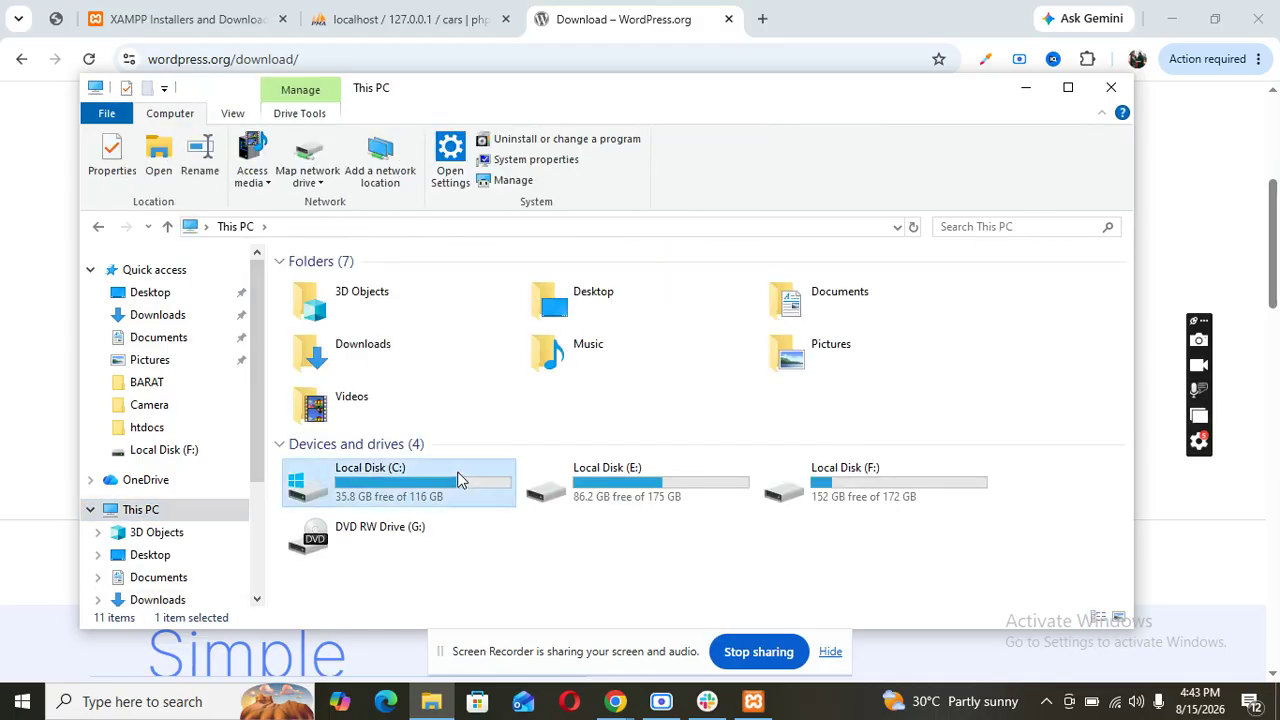
double_click(458, 480)
double_click(352, 446)
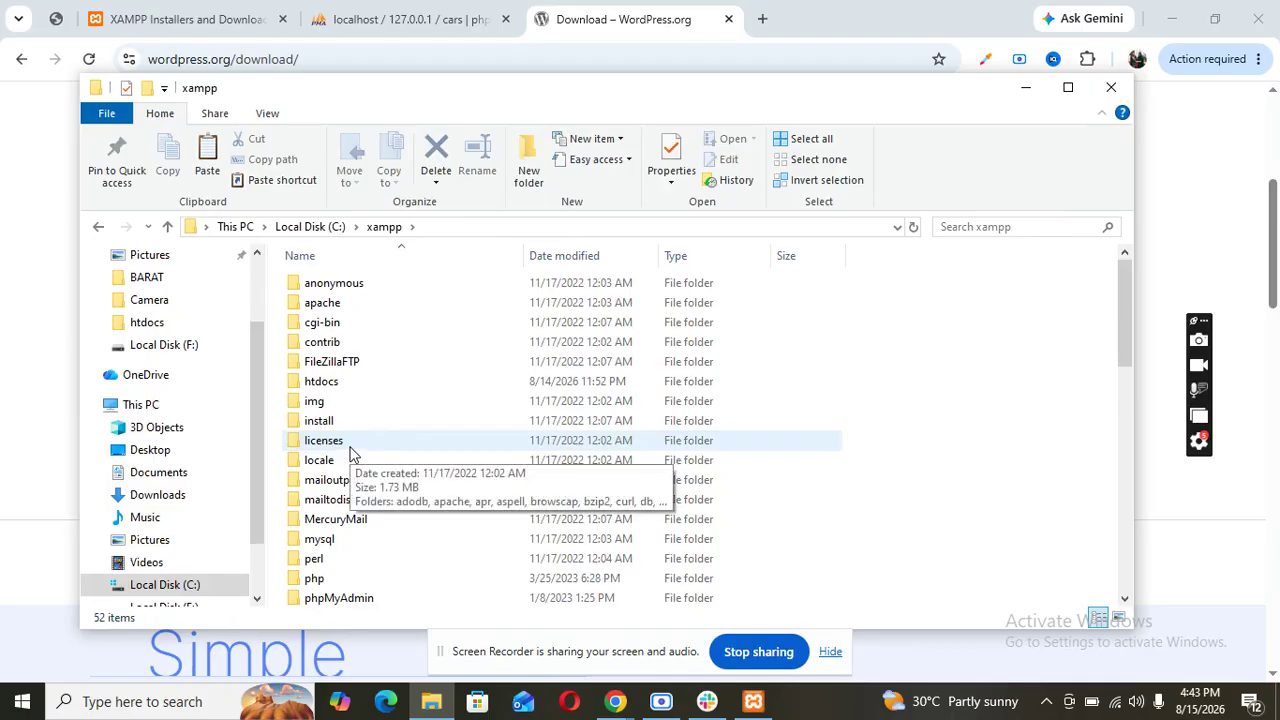
double_click(338, 387)
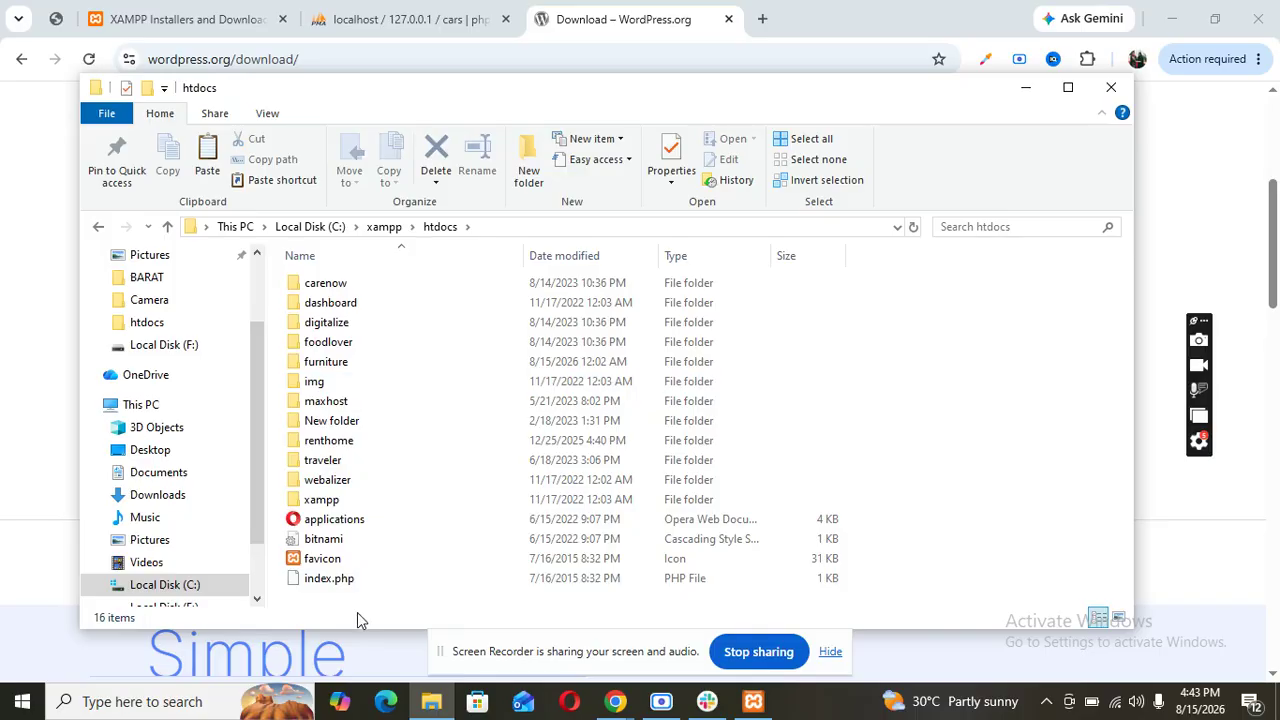
right_click(463, 463)
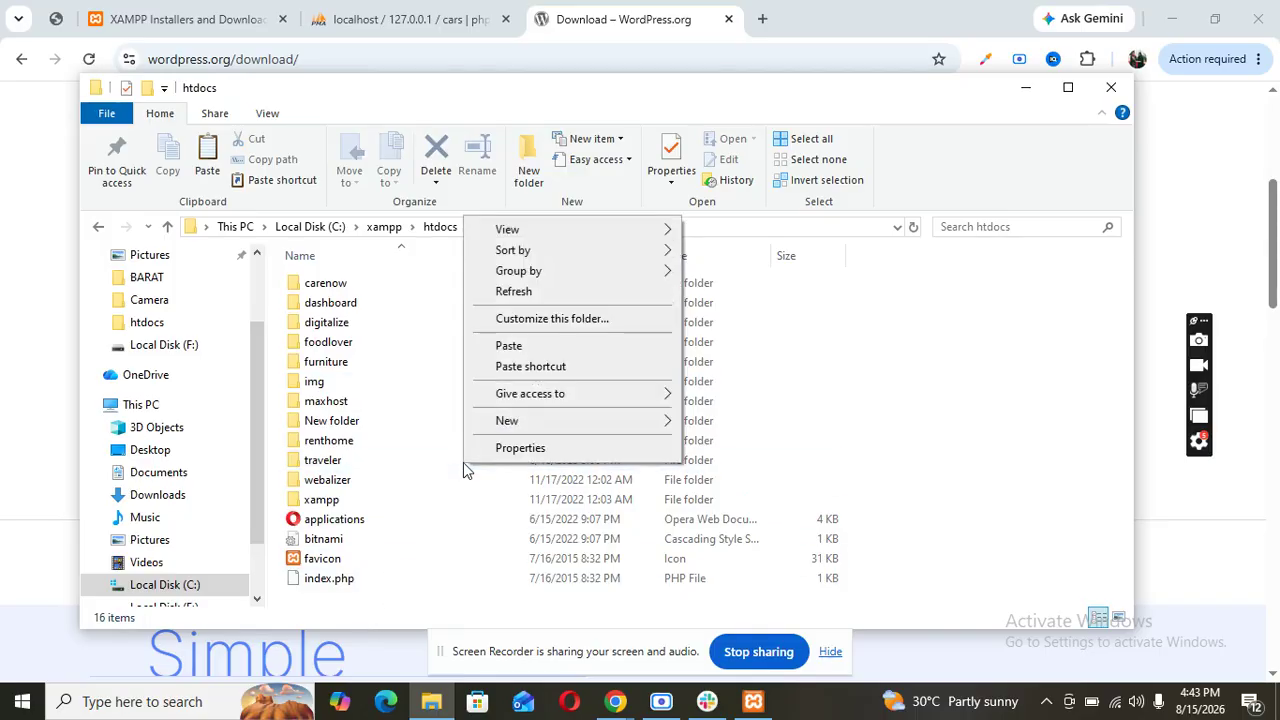
left_click(508, 345)
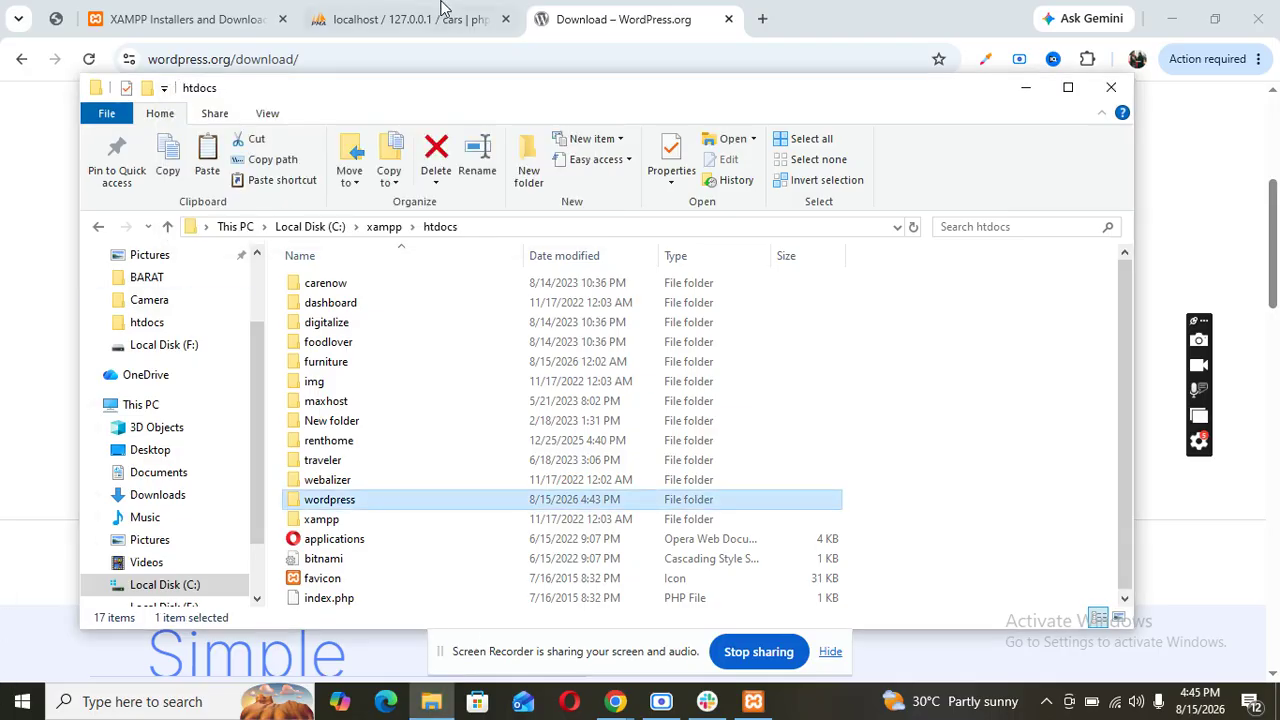
- Open the cars database in phpMyAdmin and copy the name 'cars'
left_click(345, 12)
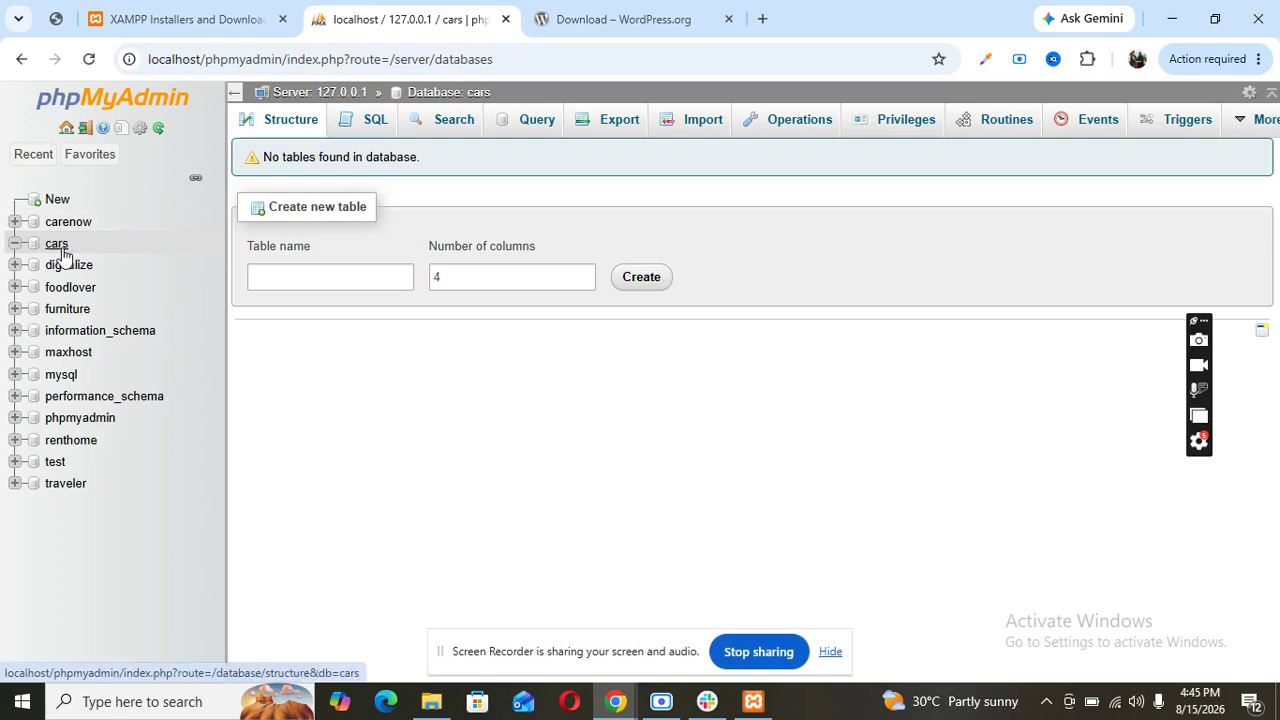
left_click_drag(68, 244, 38, 243)
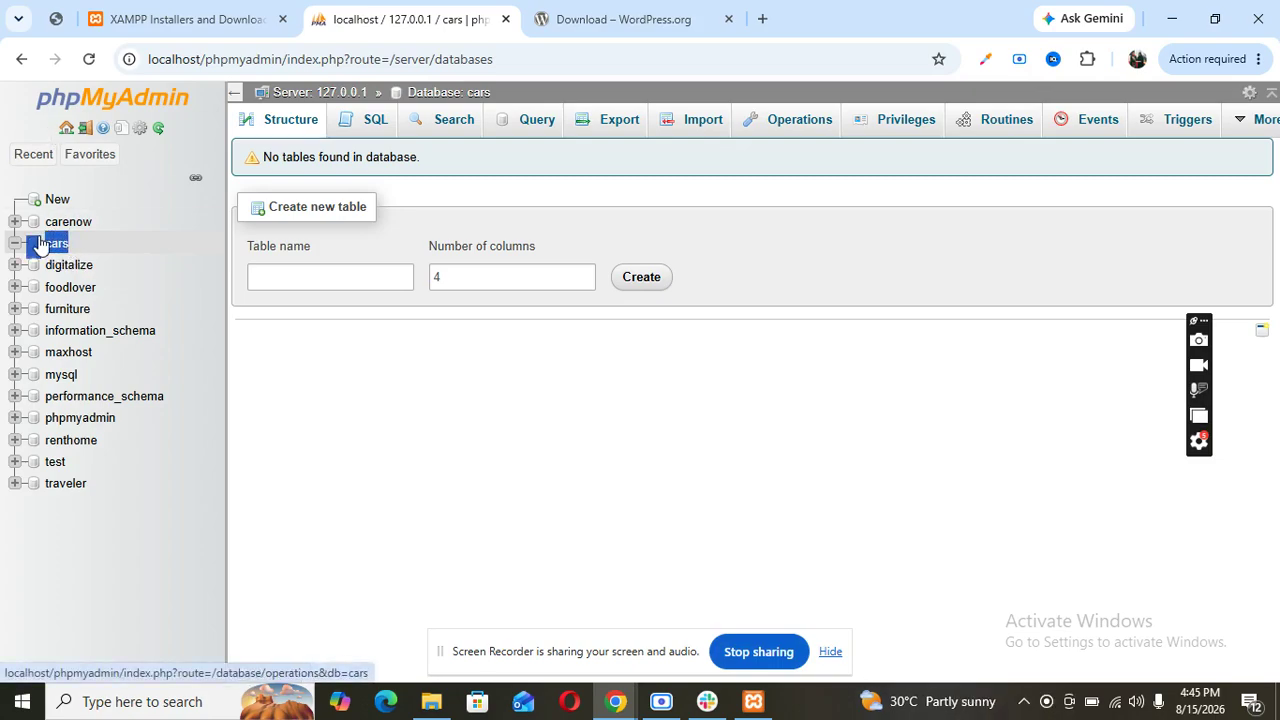
left_click(64, 245)
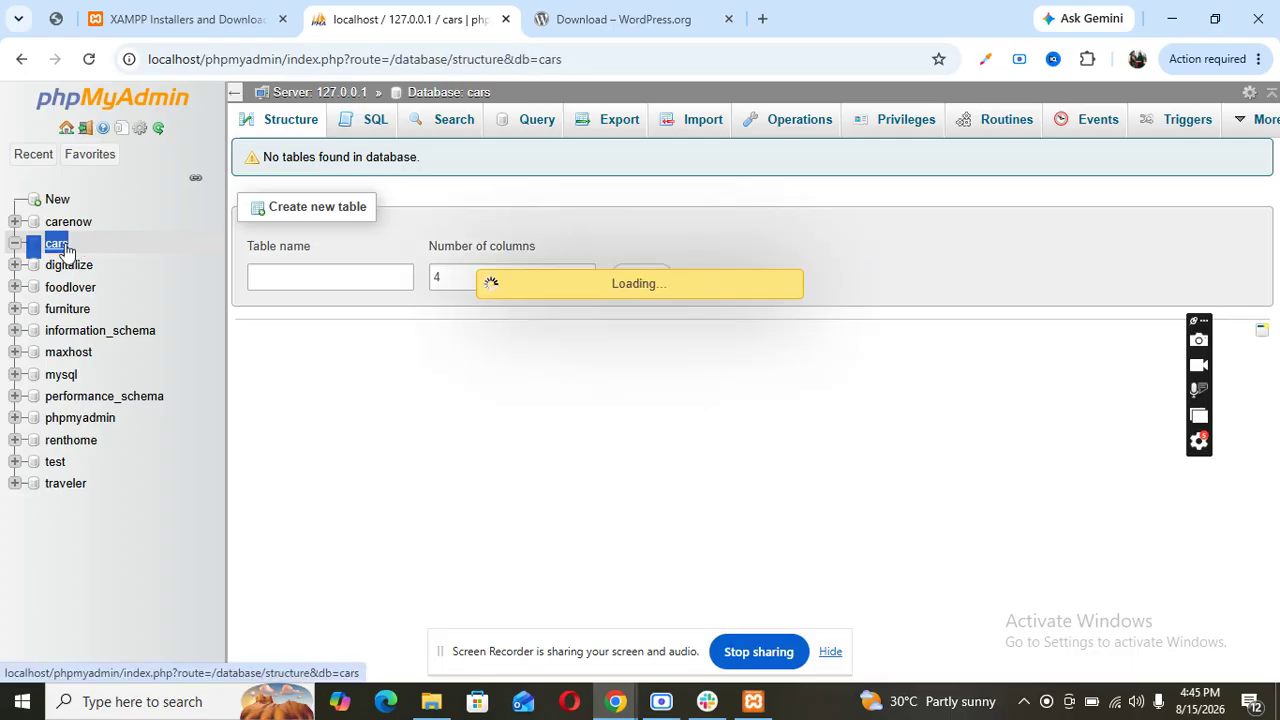
right_click(64, 245)
left_click(125, 462)
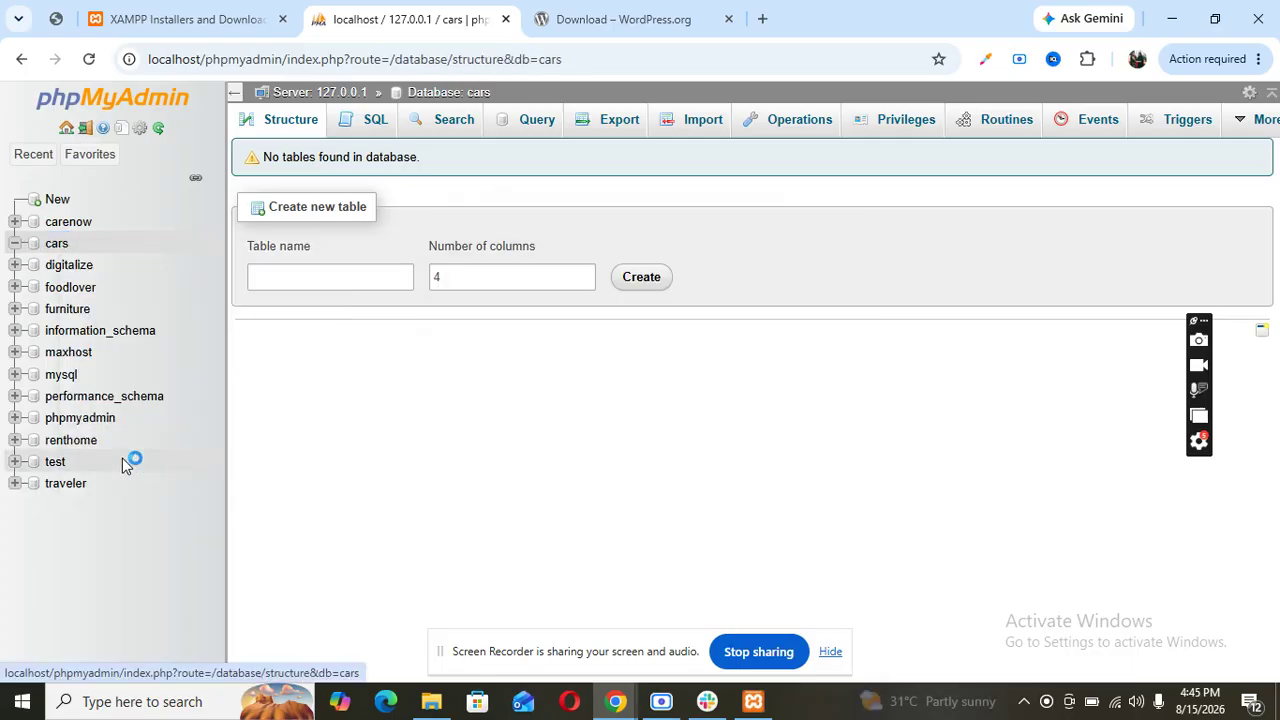
left_click(431, 701)
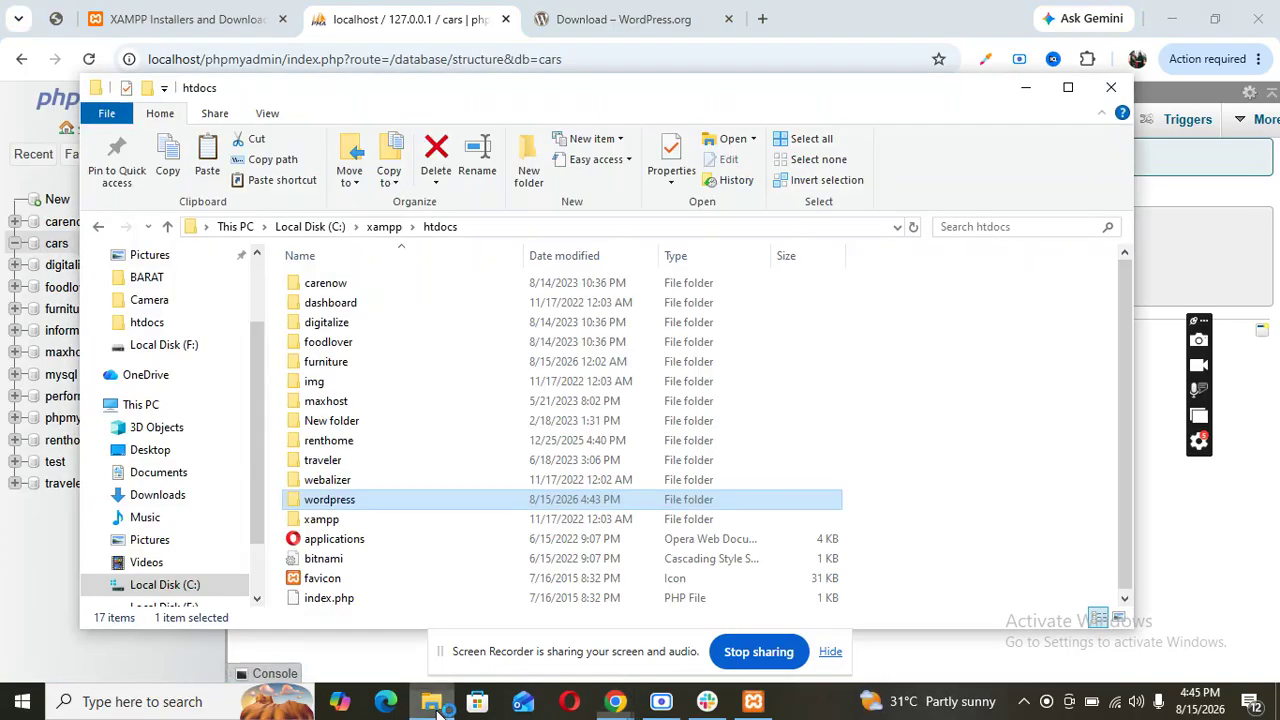
- Rename the htdocs wordpress folder to cars and minimise File Explorer
right_click(352, 507)
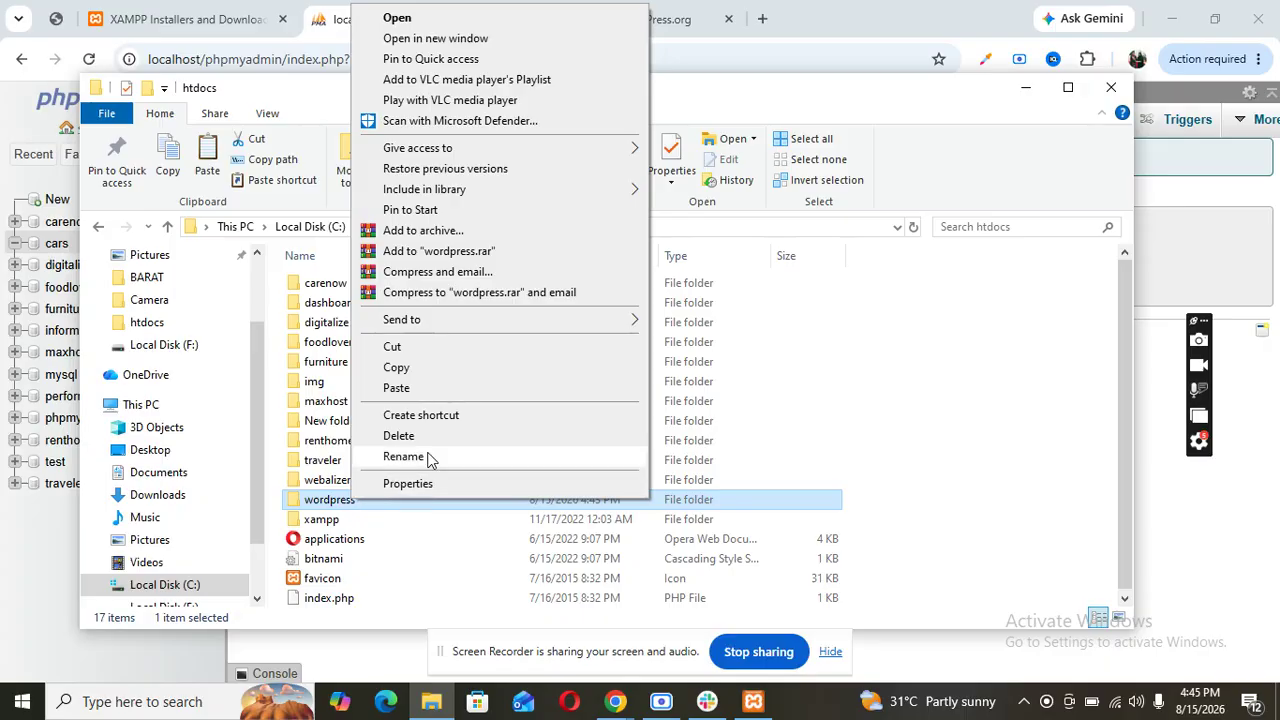
left_click(403, 457)
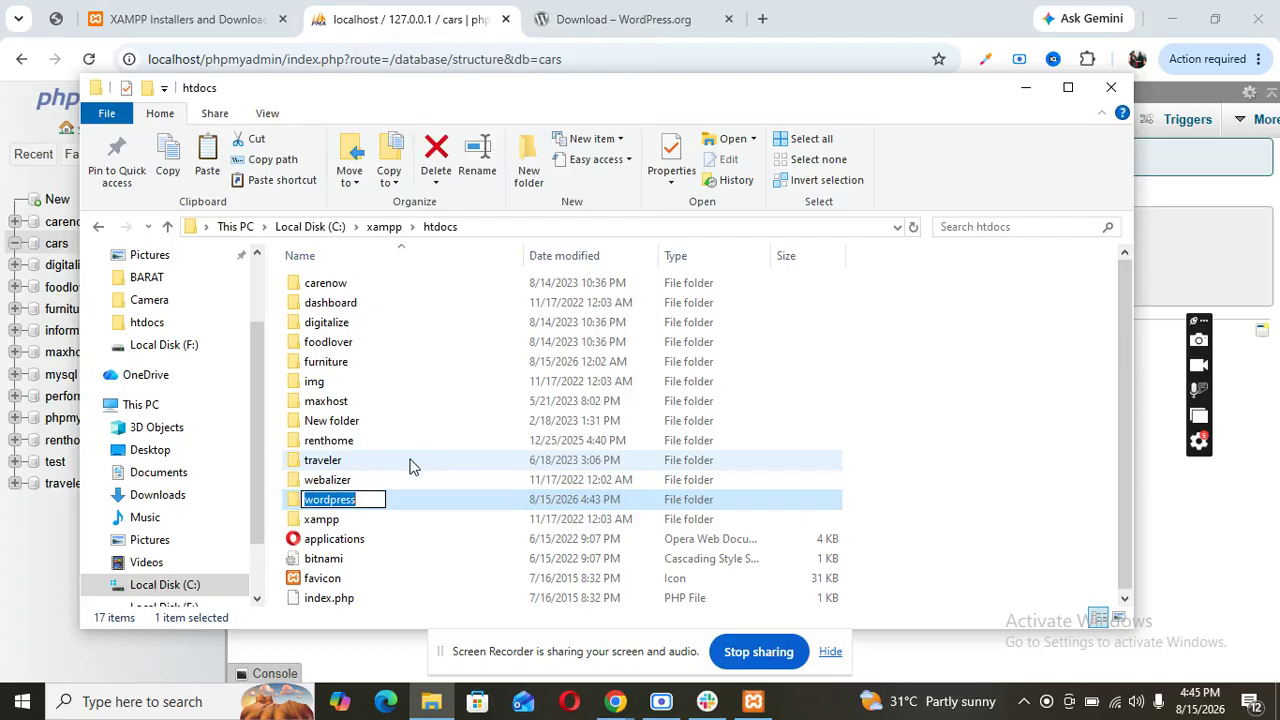
key("BackSpace")
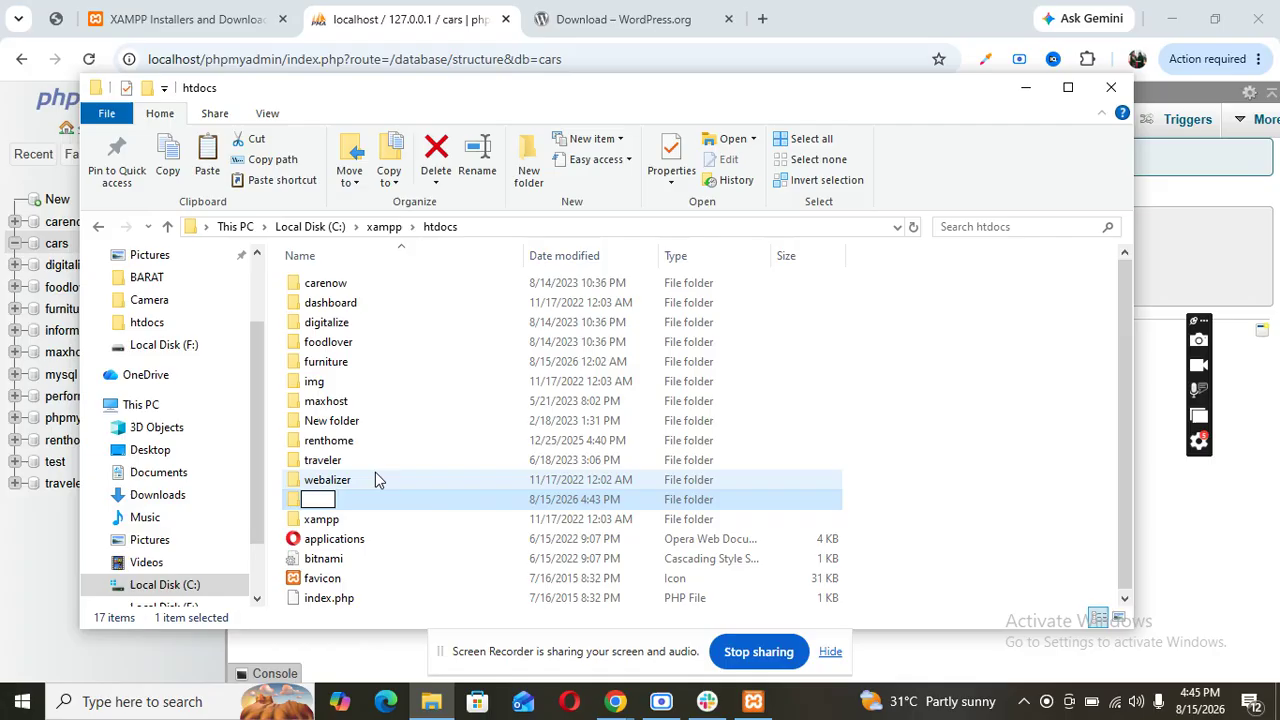
type("cars")
left_click(381, 527)
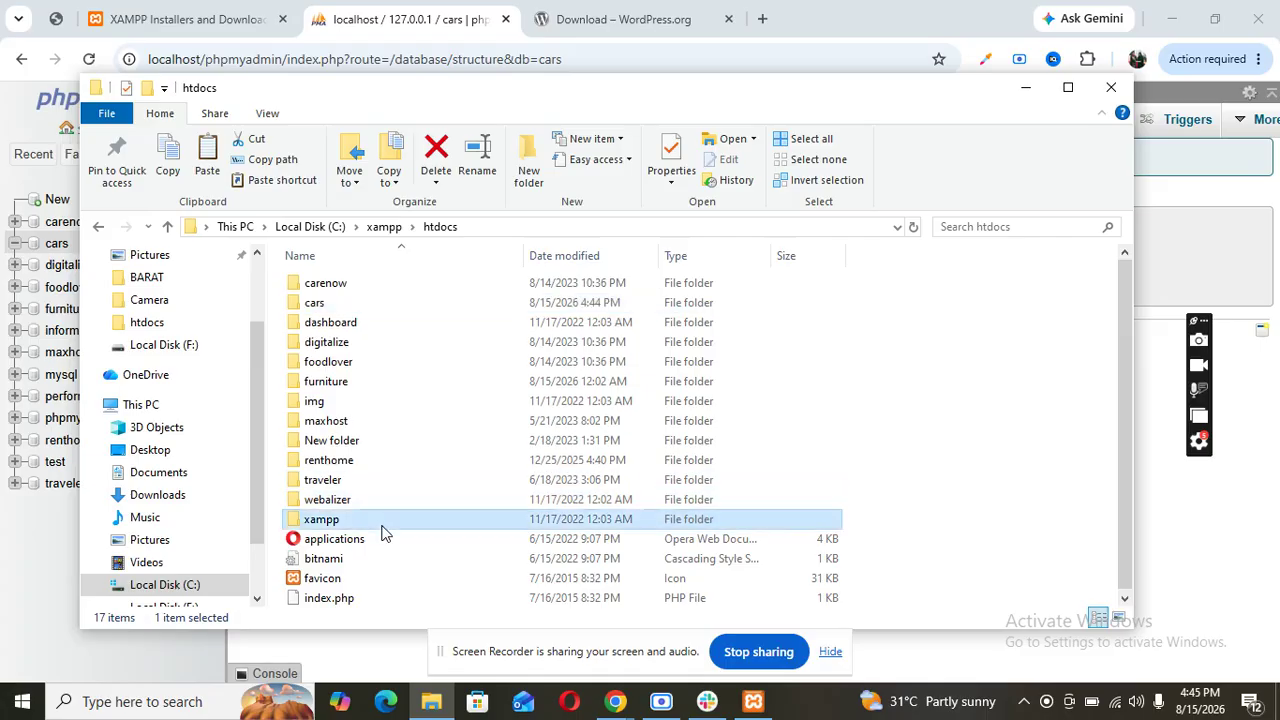
left_click(1025, 87)
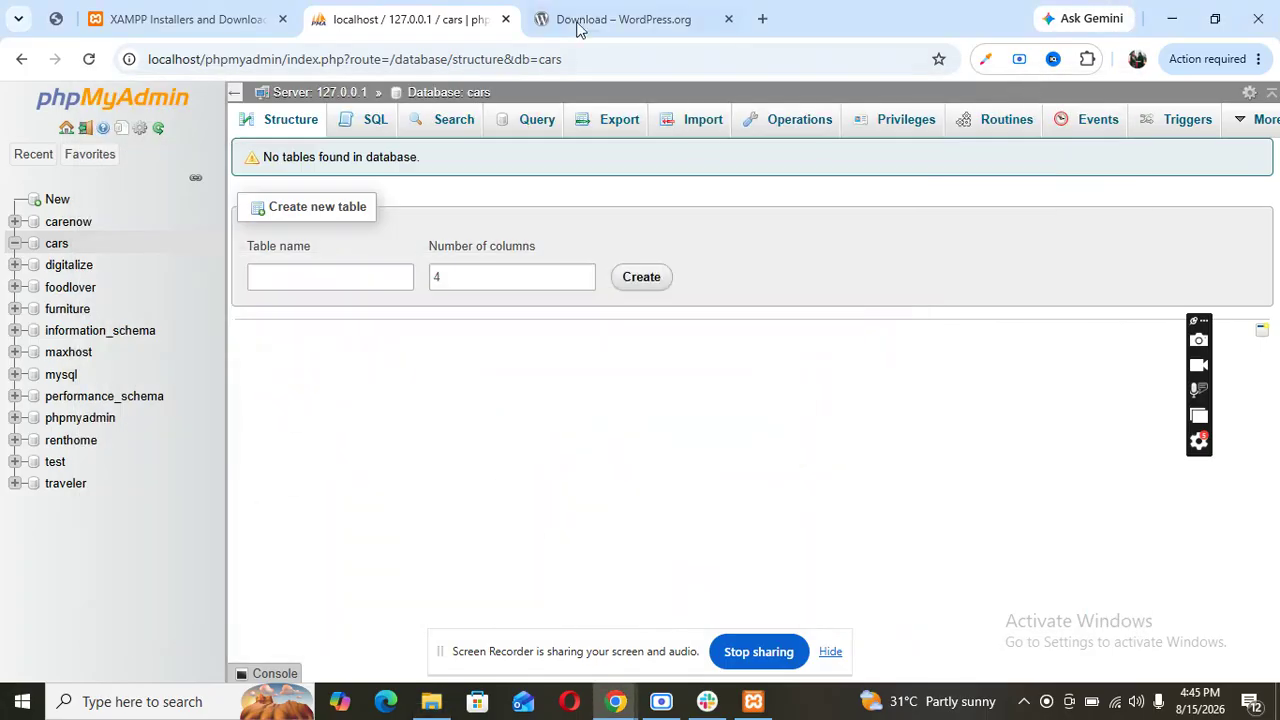
- Load localhost/cars in a new Chrome tab to reach the WordPress language page
left_click(762, 19)
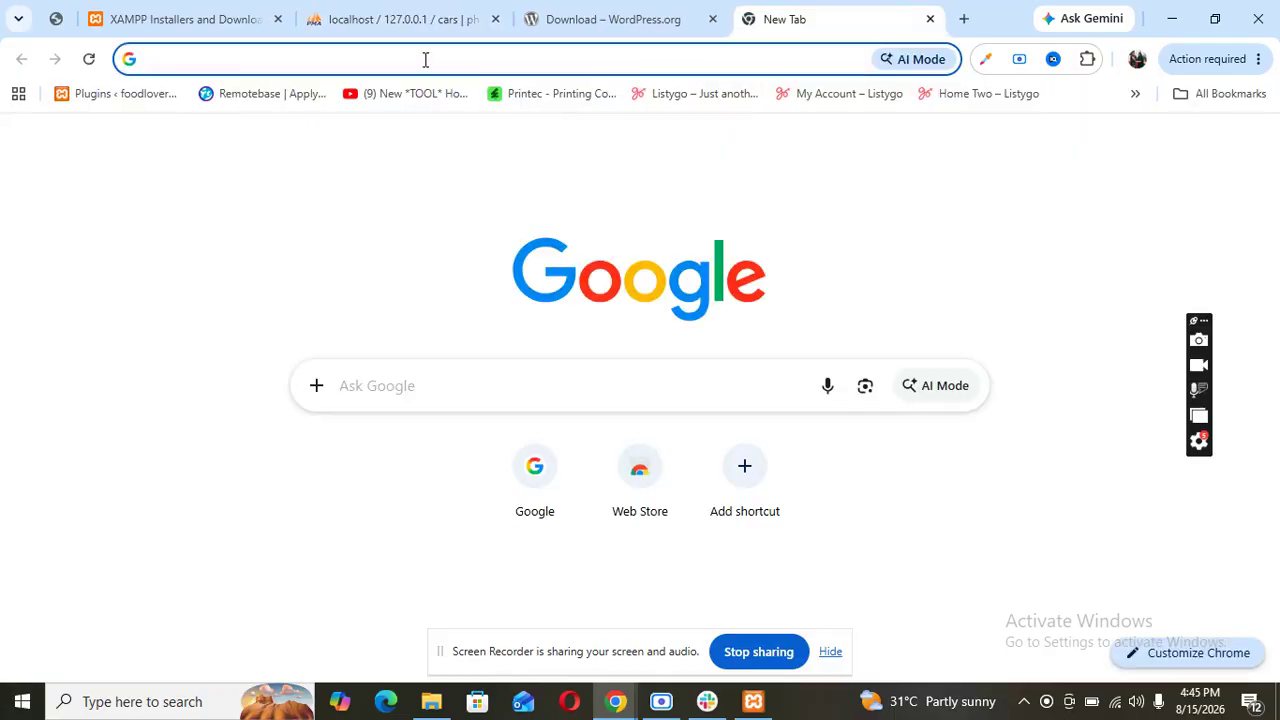
type("lo")
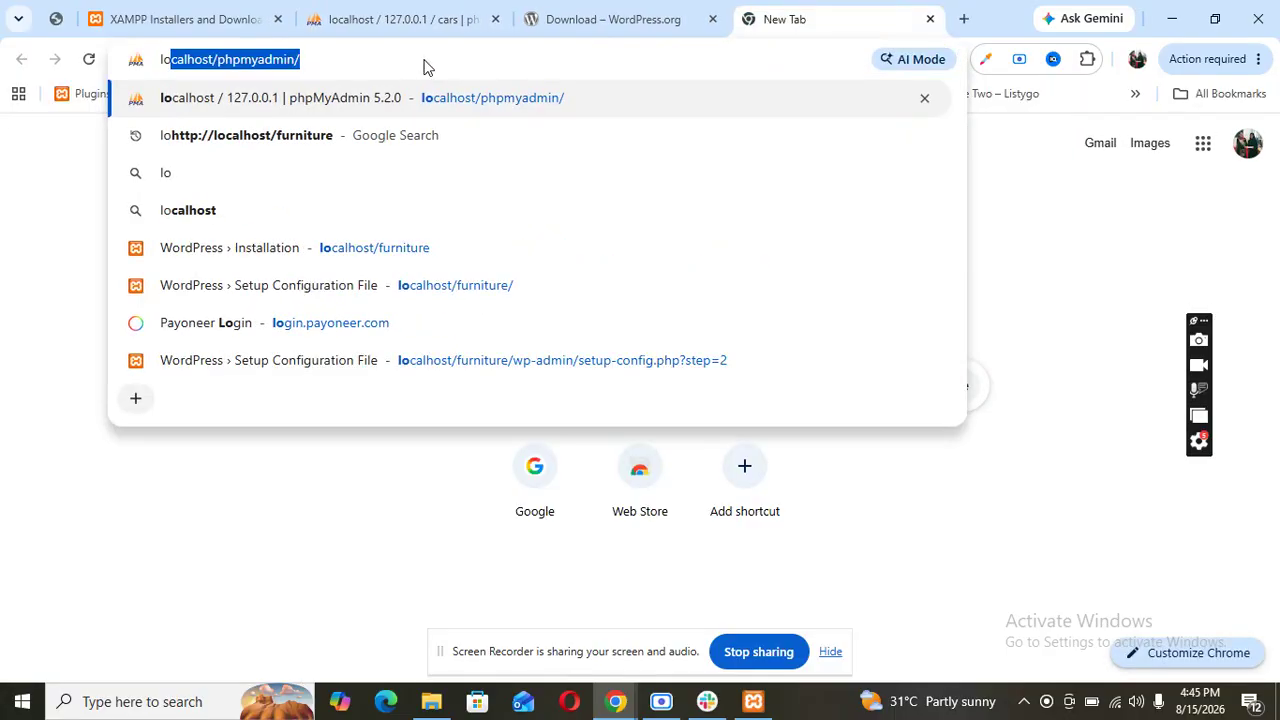
type("ca")
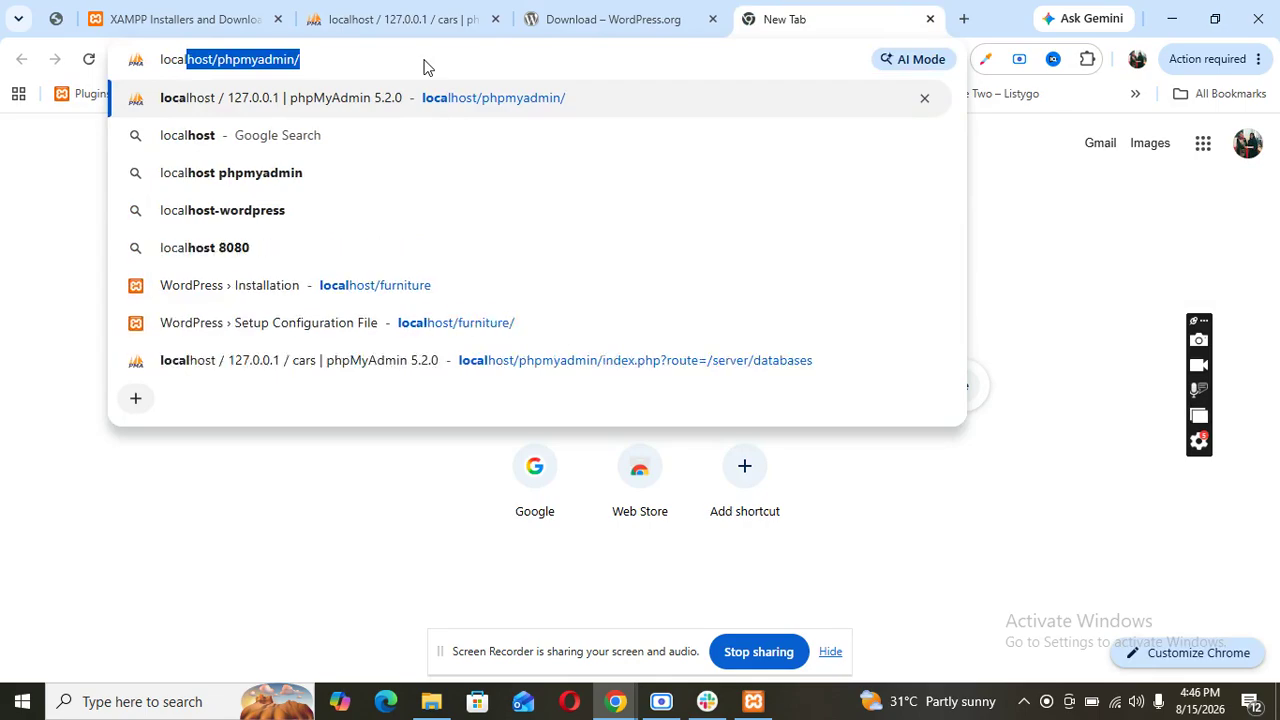
type("lhost/")
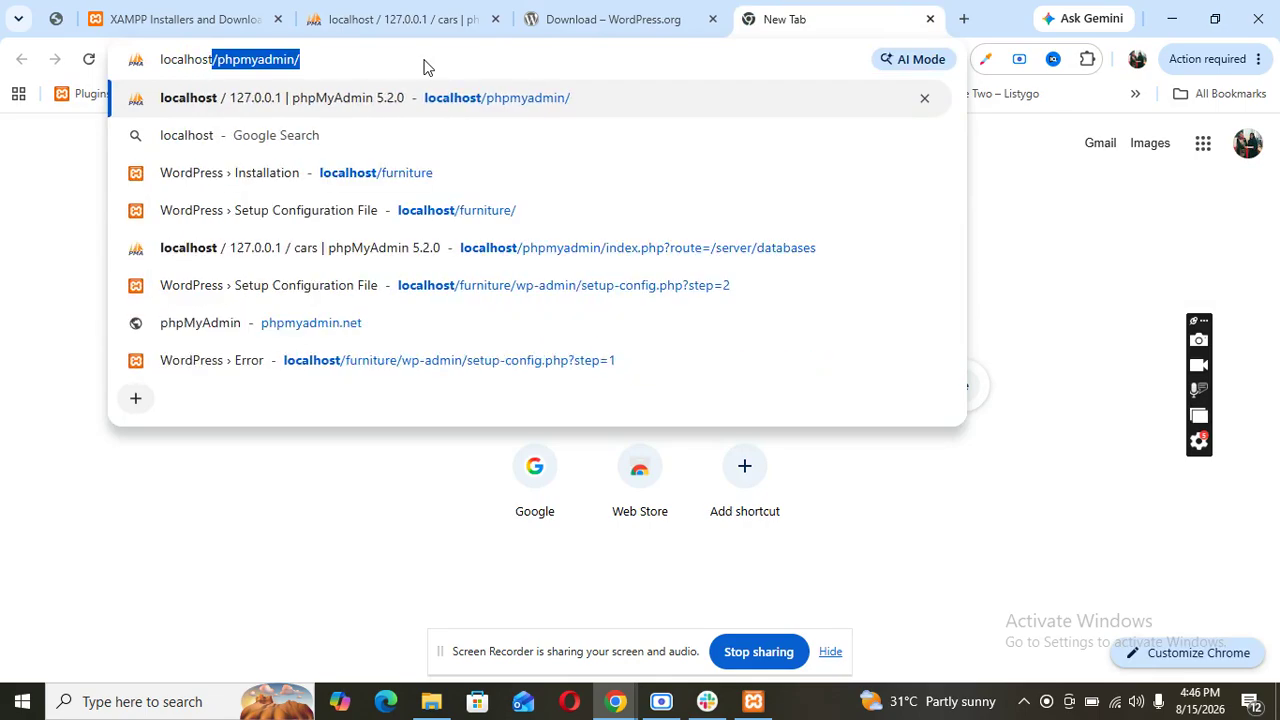
type("cars")
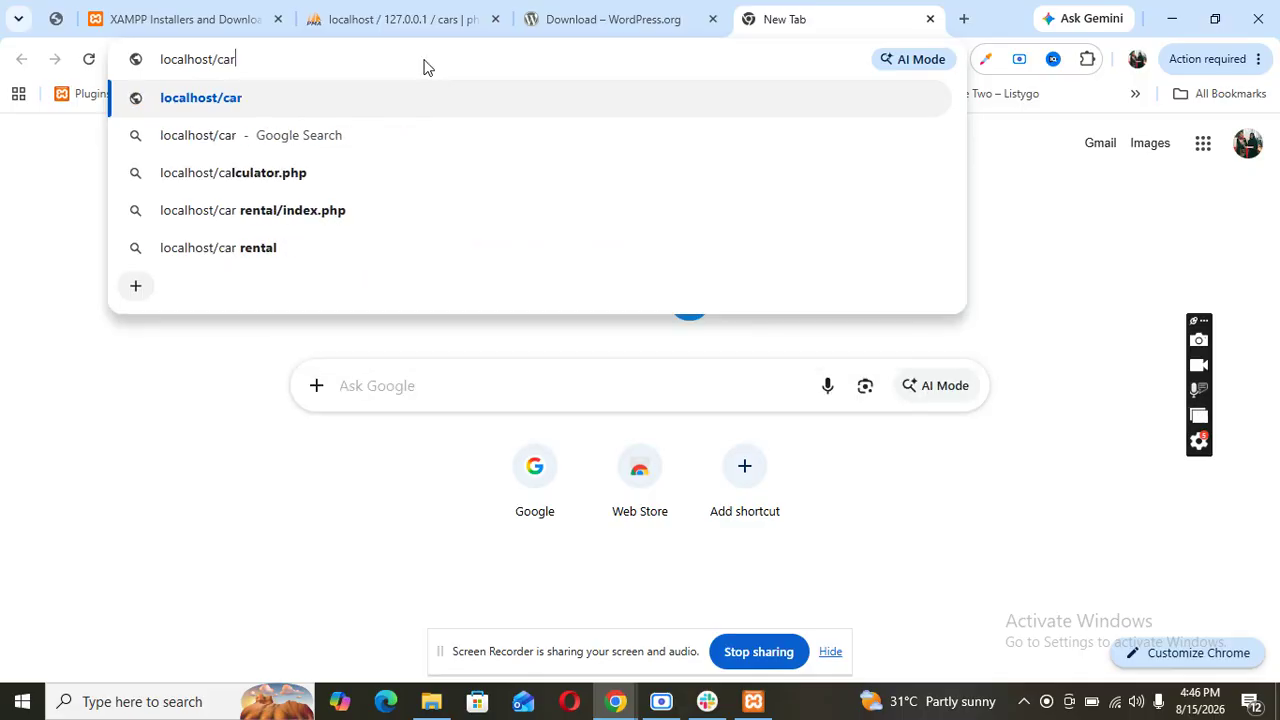
key("Return")
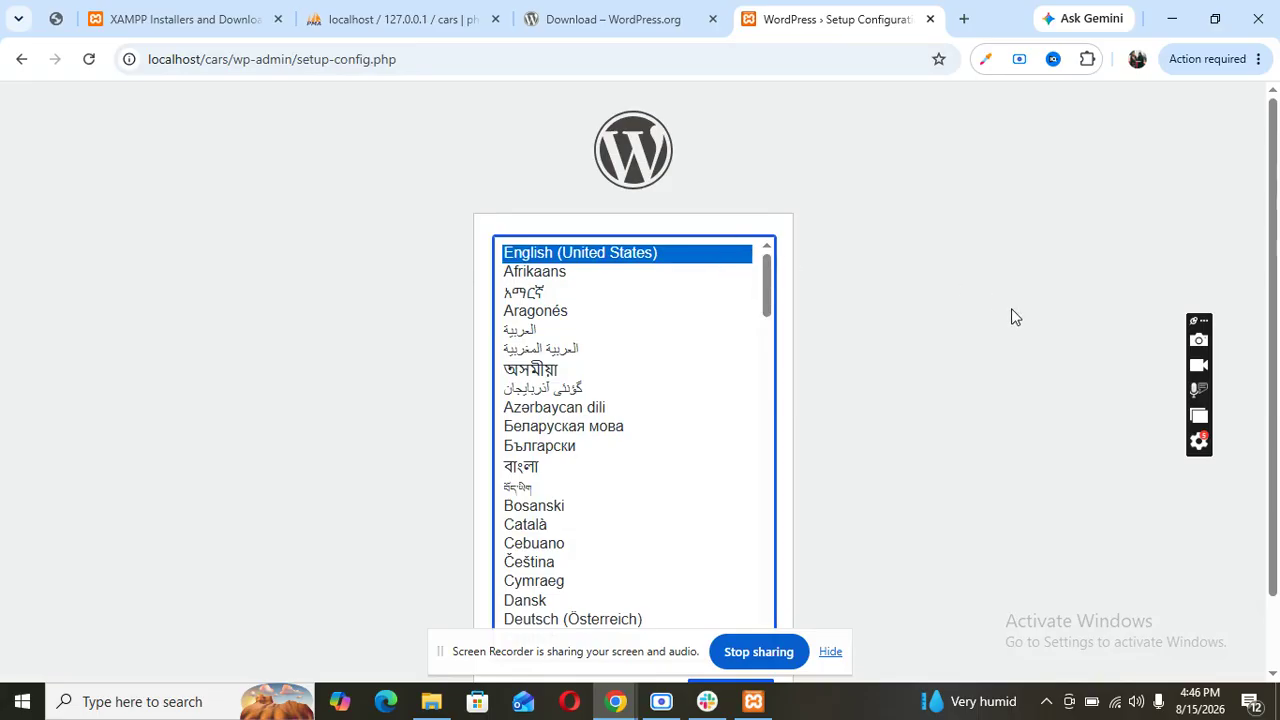
- Keep English (United States) and get past the welcome page to the database details form
scroll(1011, 316, "down", 2)
left_click(737, 617)
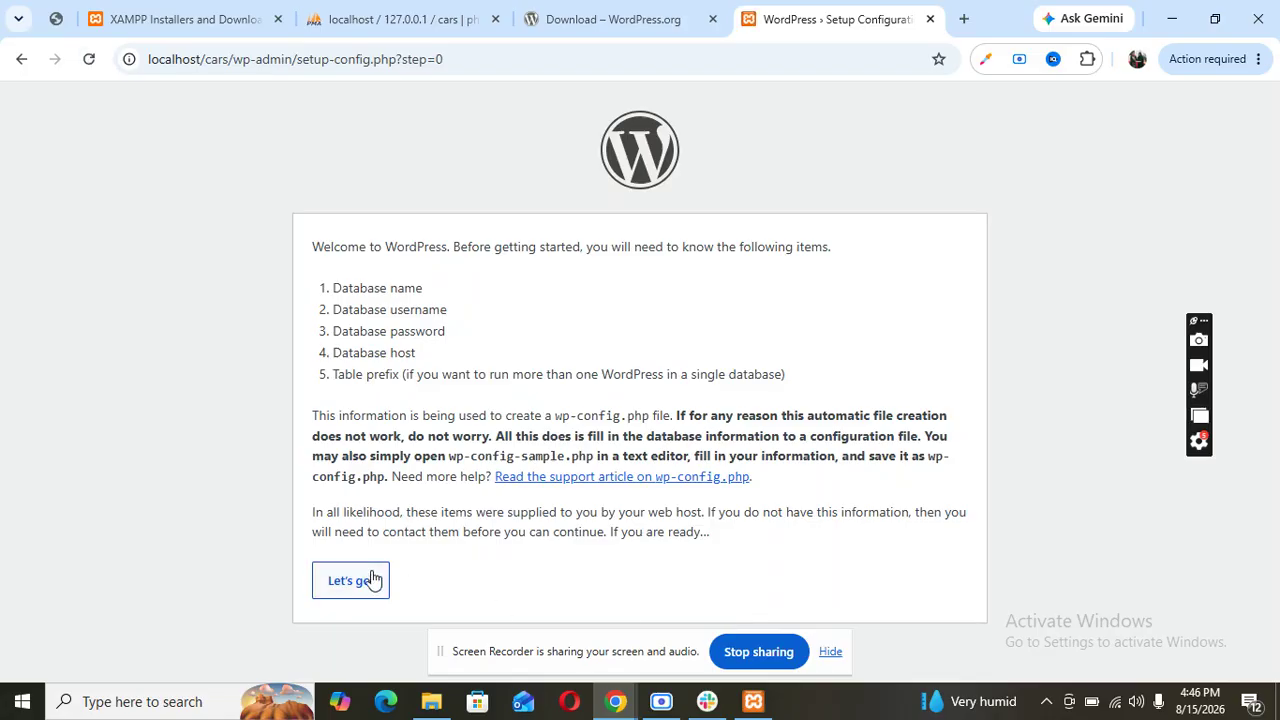
left_click(371, 584)
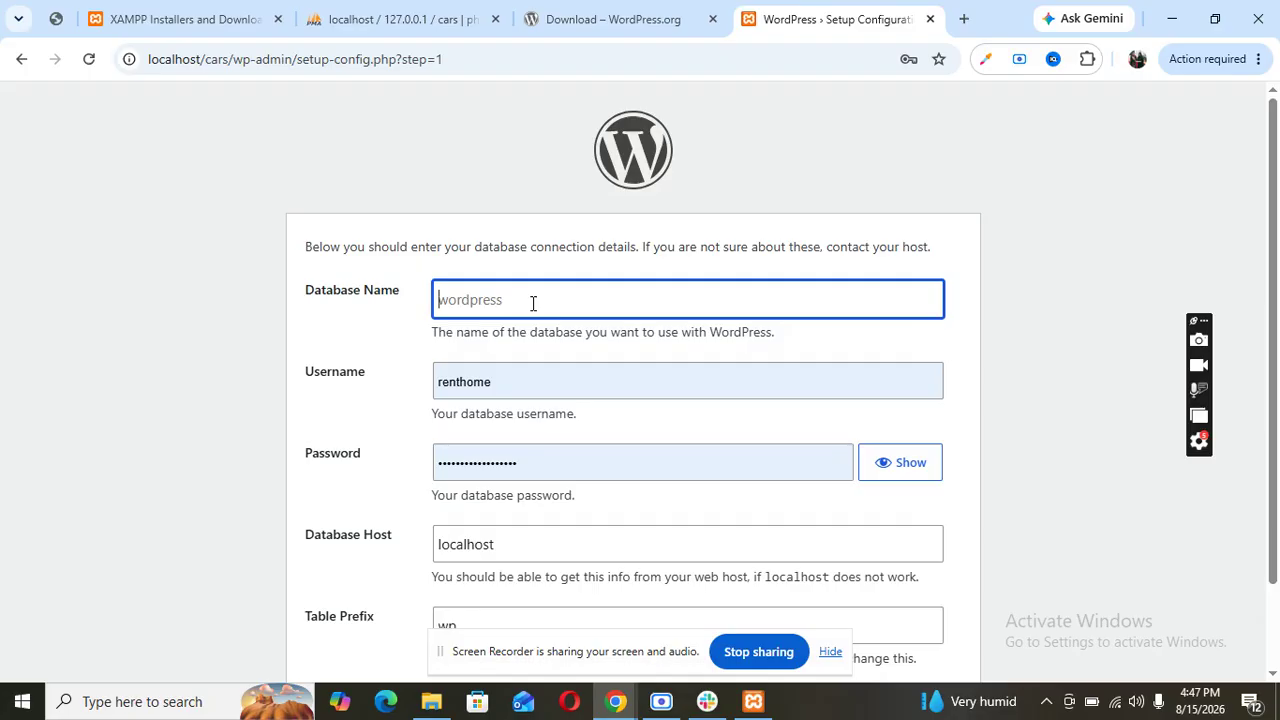
- Submit database name cars, username root and the database password
type("cars")
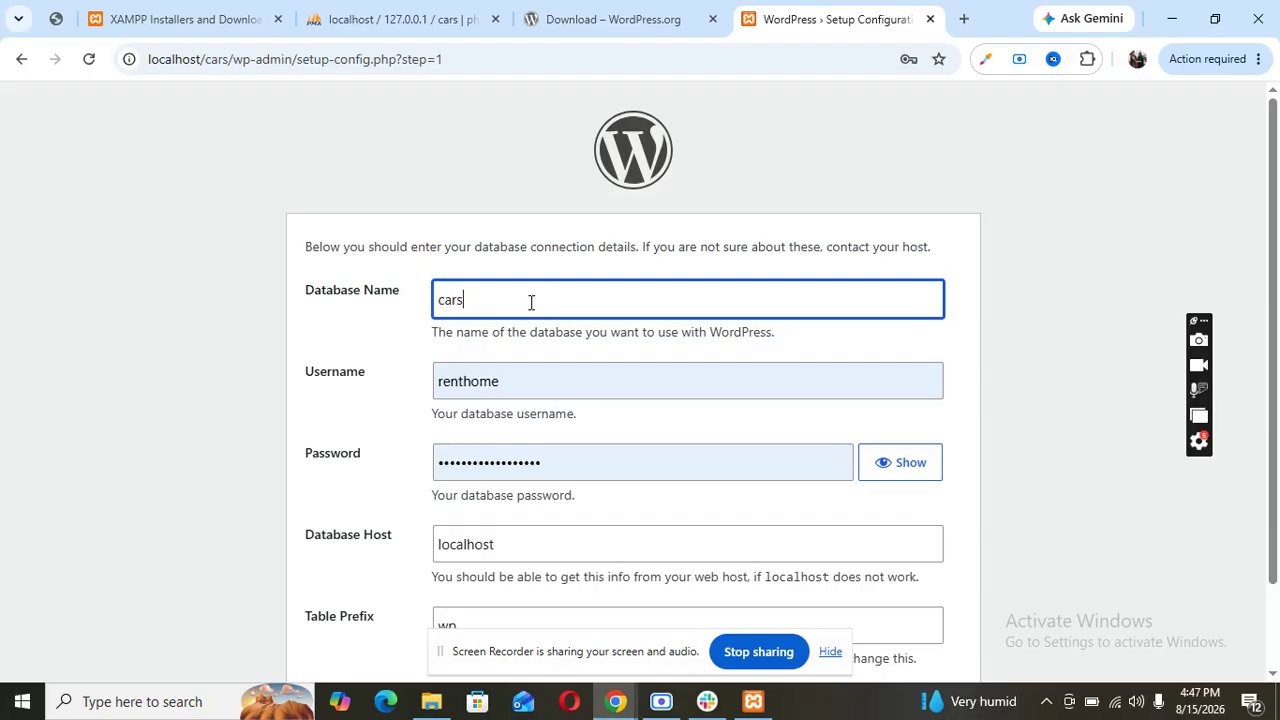
double_click(536, 388)
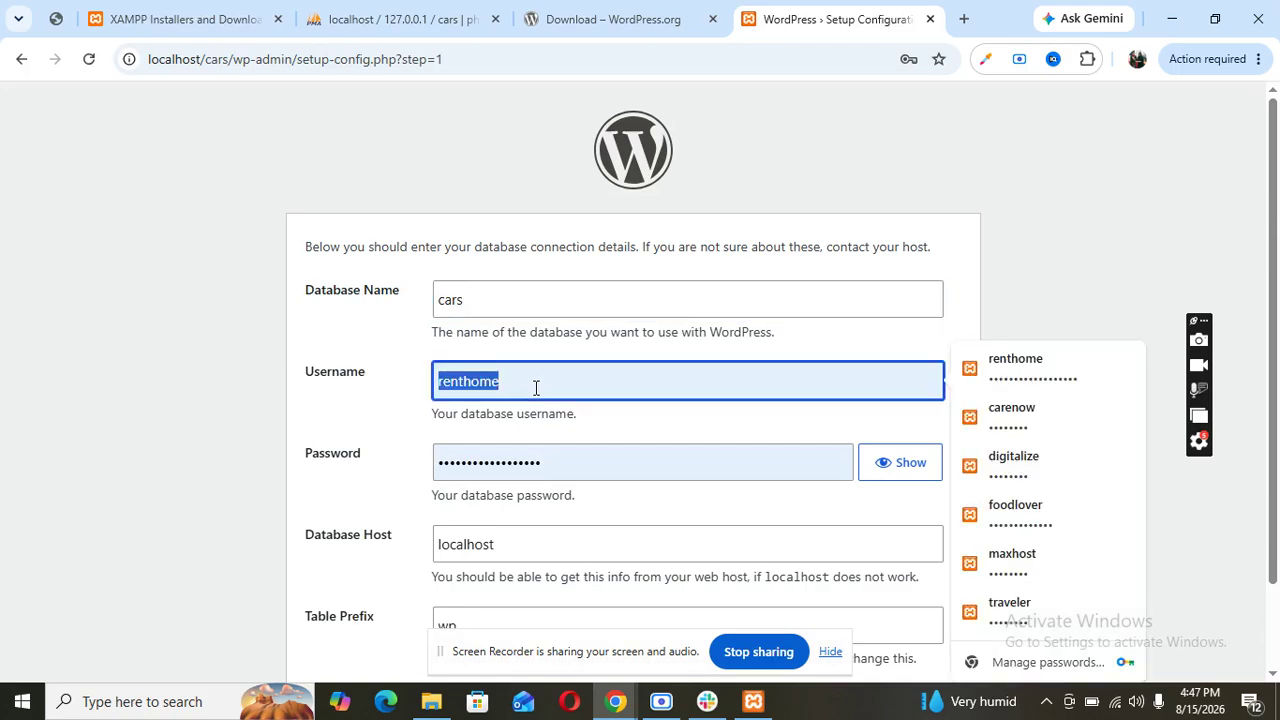
type("r")
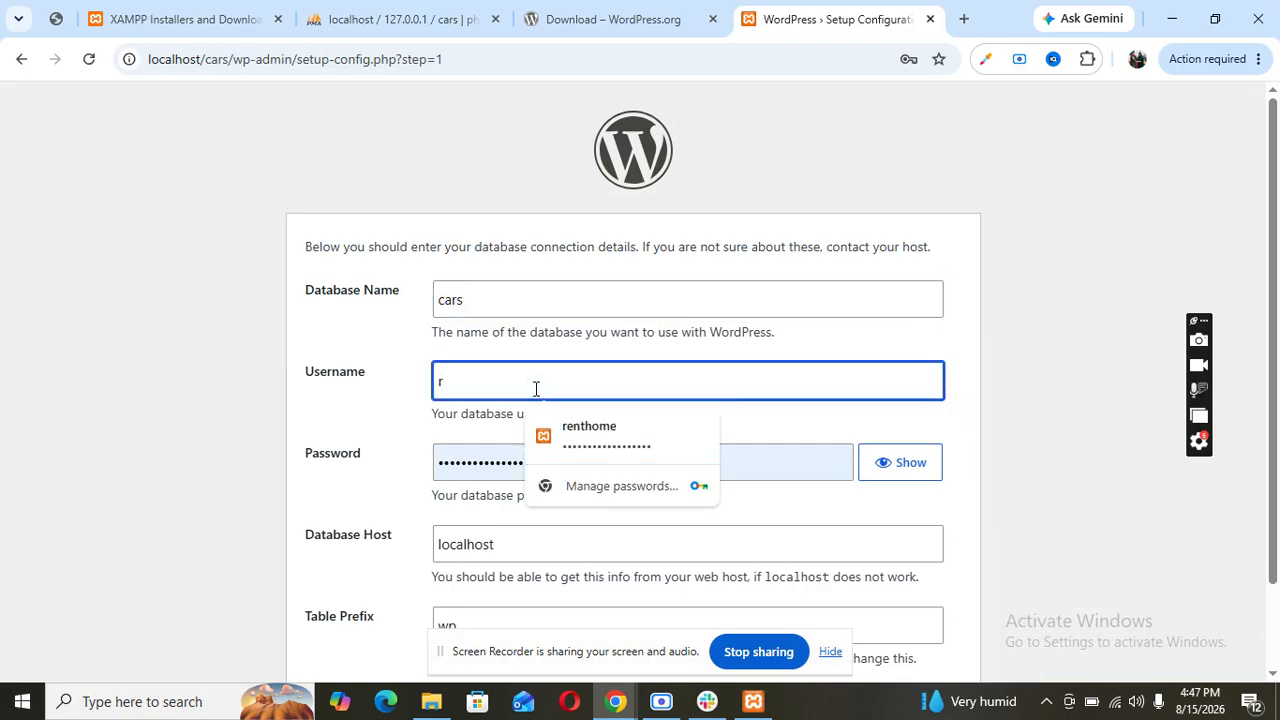
type("oot")
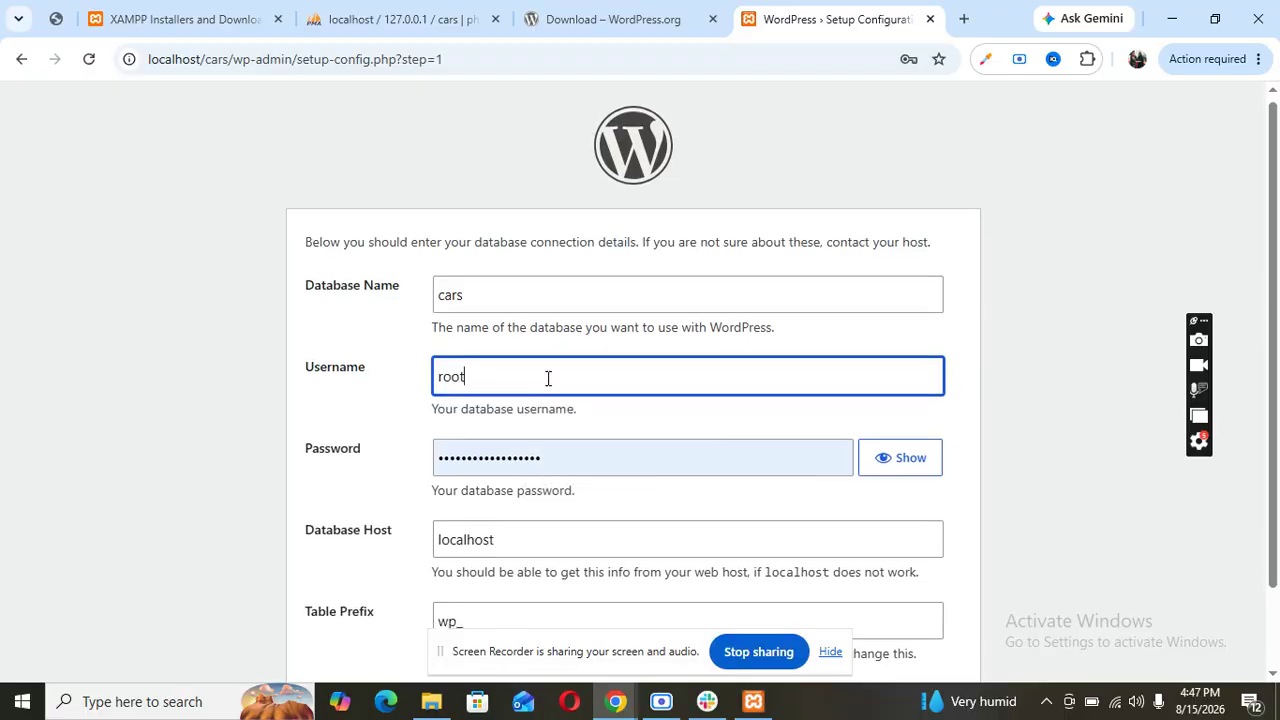
scroll(548, 378, "down", 1)
double_click(551, 365)
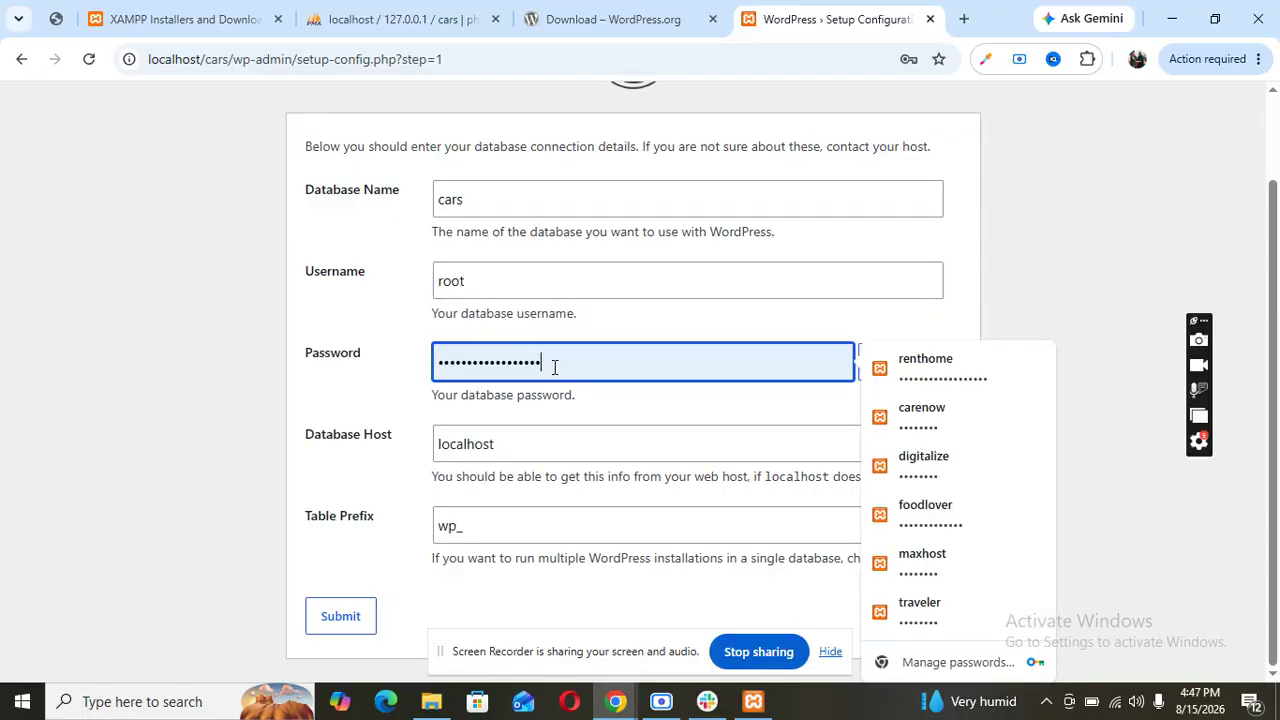
type("1")
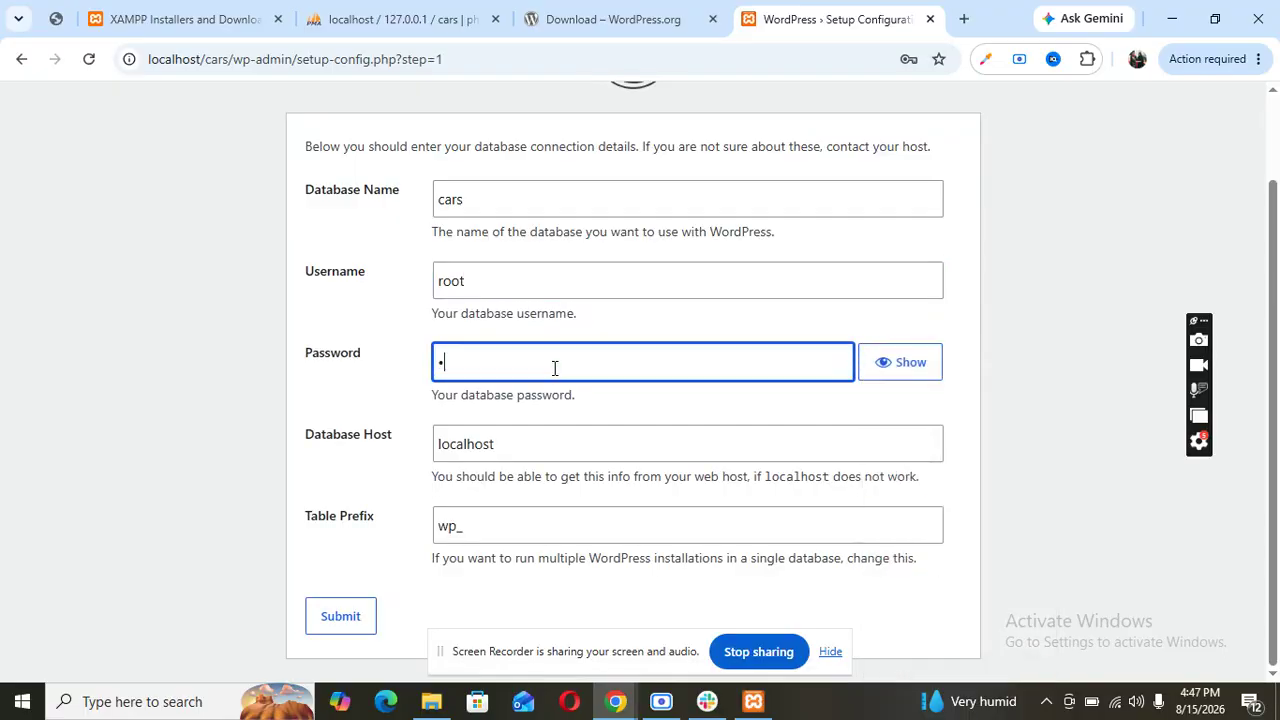
type("2345678")
left_click(346, 616)
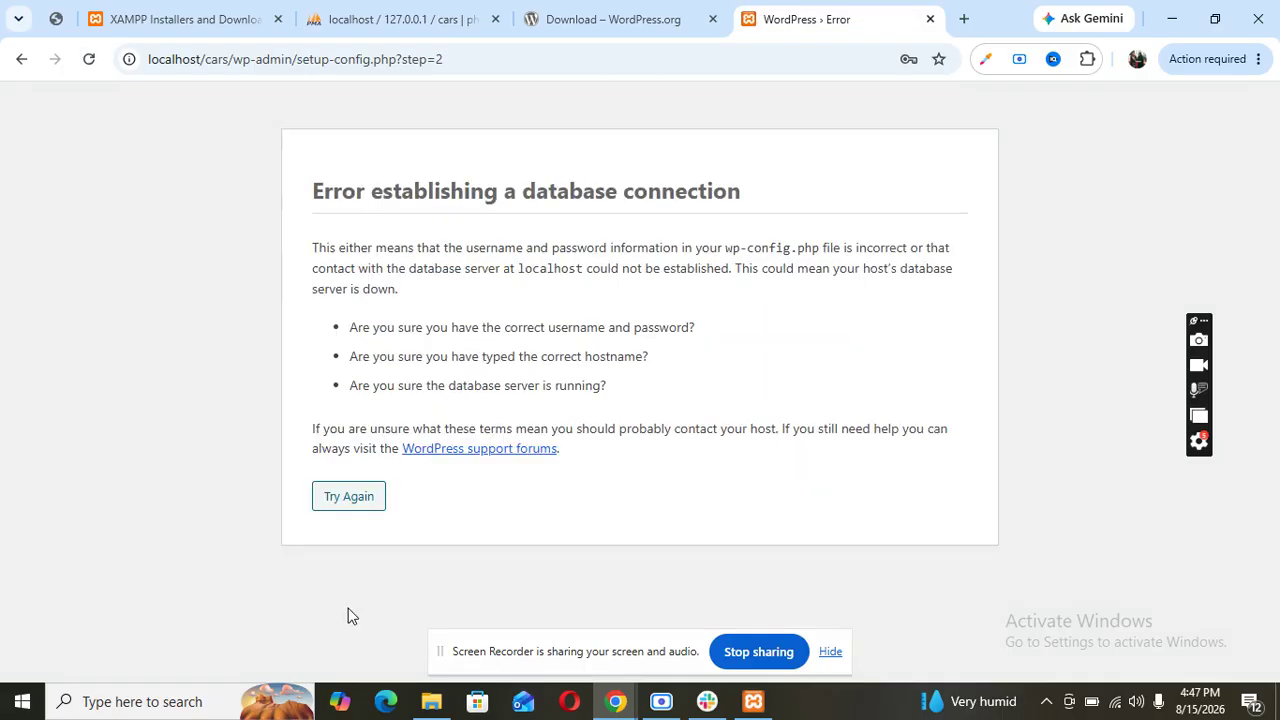
- Return to the database form and resubmit it with the Username field left empty
left_click(358, 496)
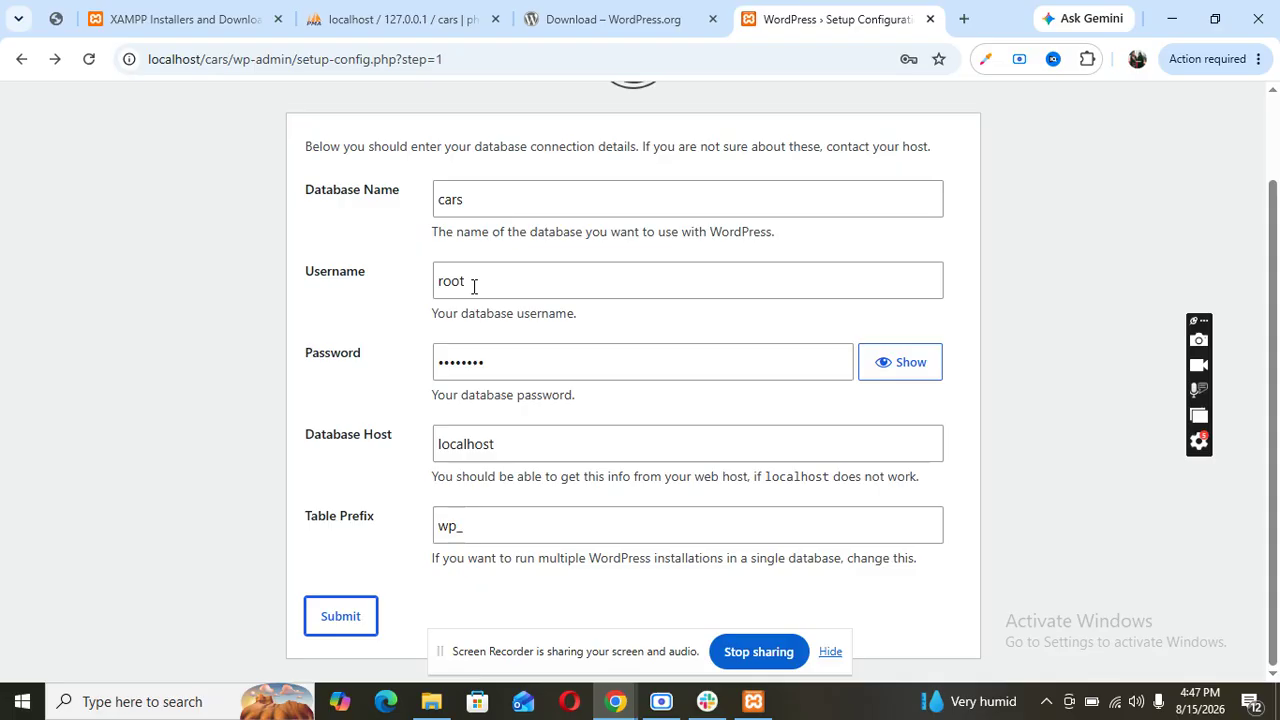
left_click_drag(474, 286, 414, 266)
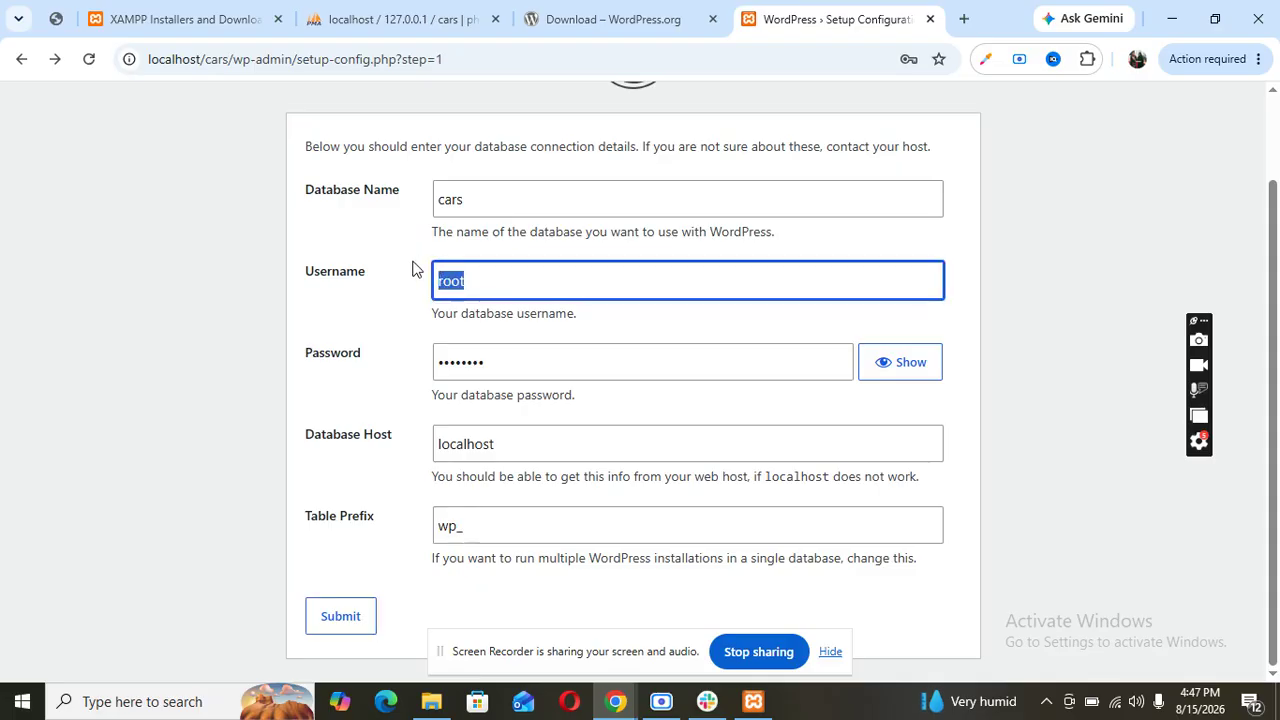
key("BackSpace")
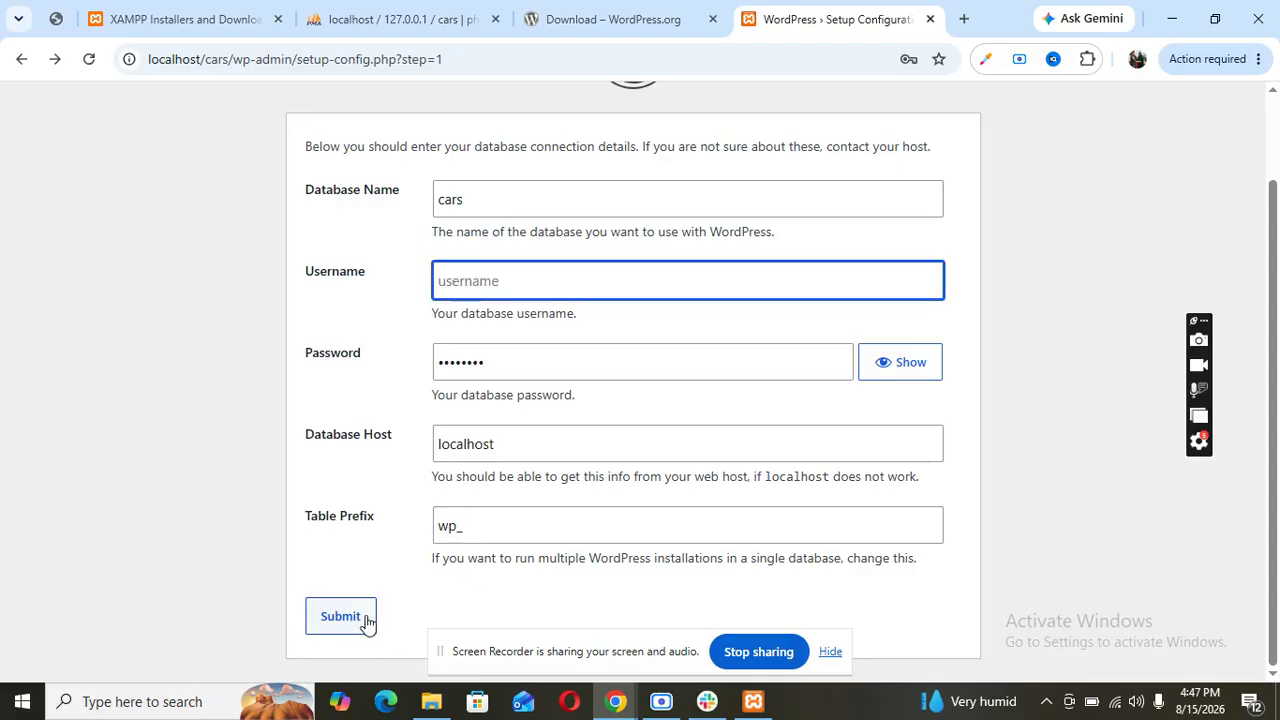
left_click(368, 622)
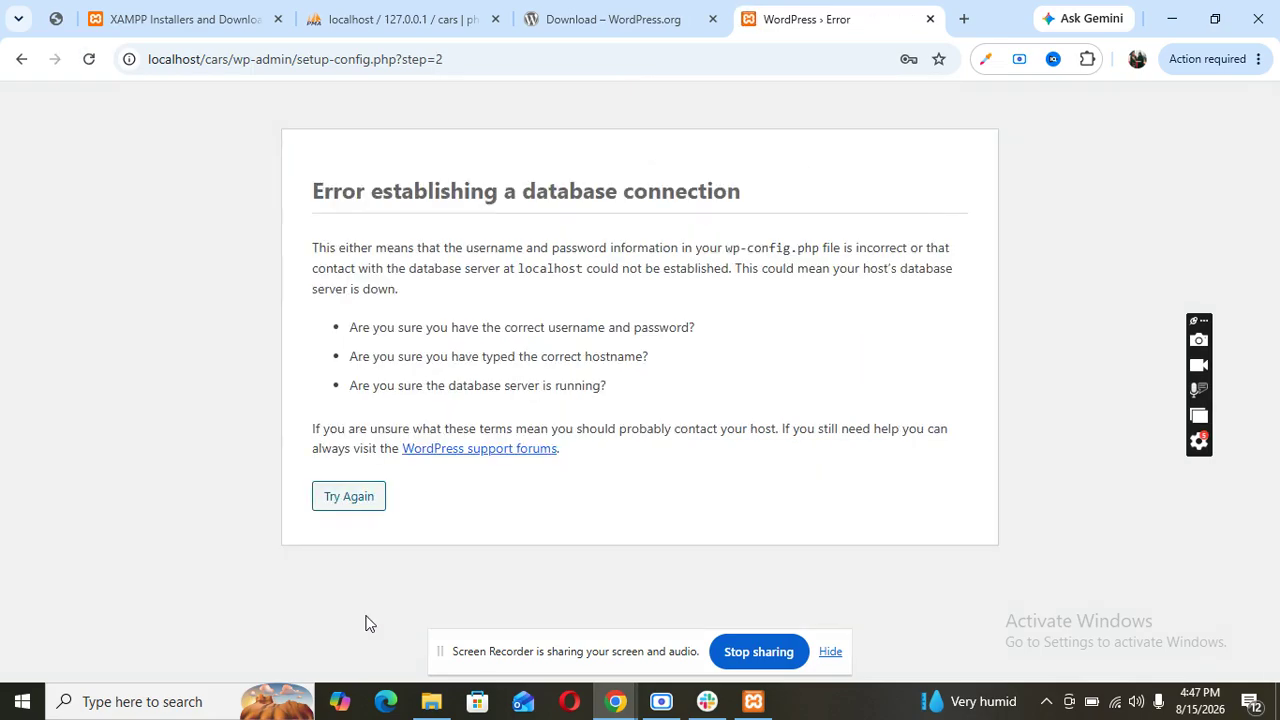
- Retry with username cars, copied from the database name, and submit again
left_click(366, 504)
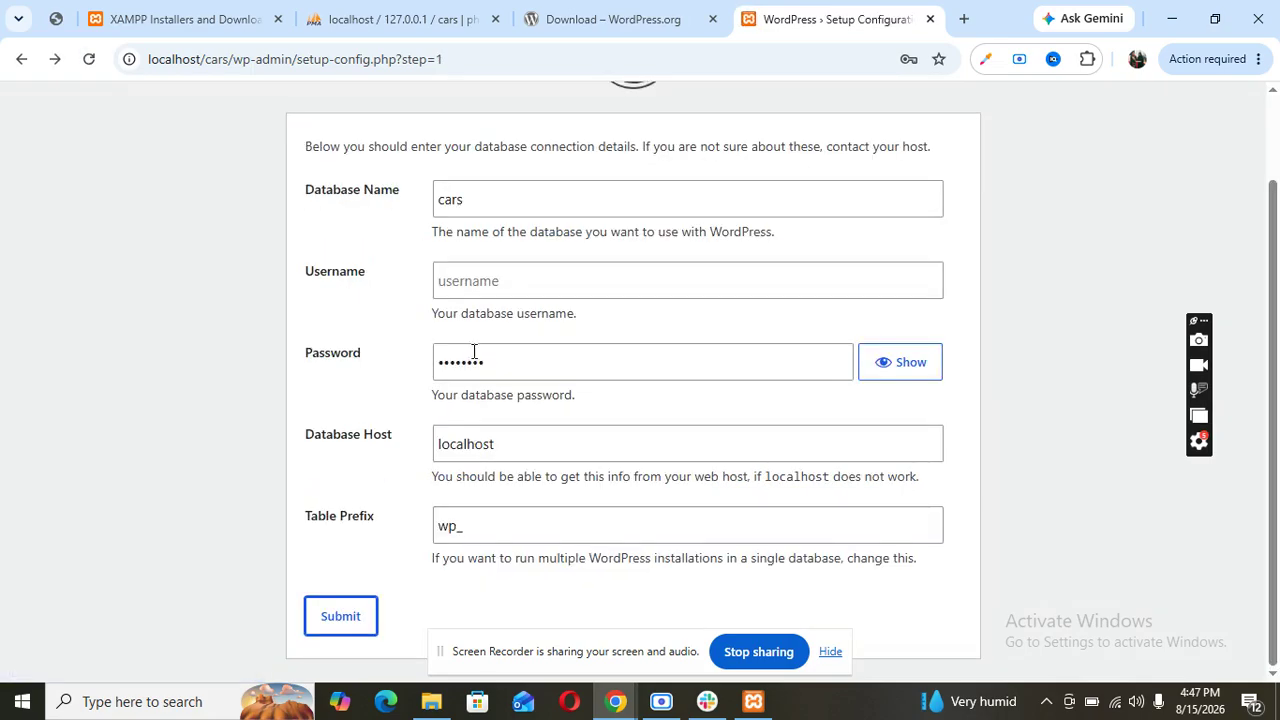
double_click(452, 195)
key("ctrl+c")
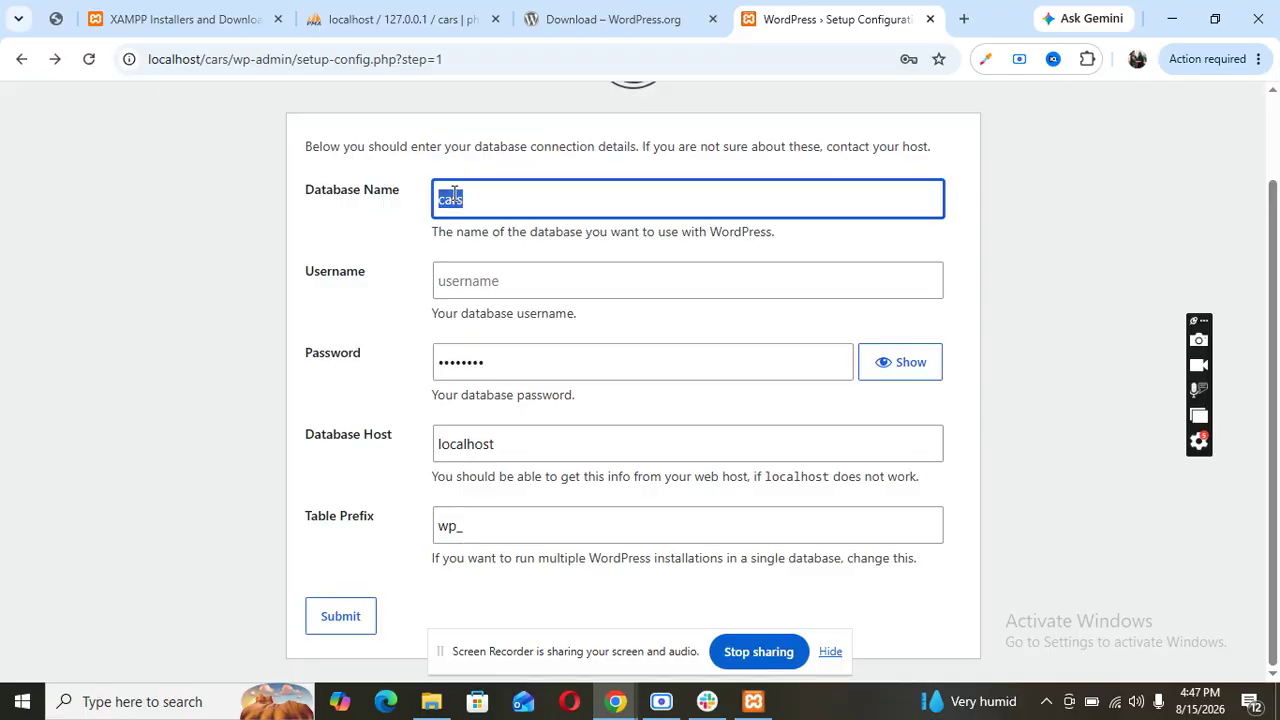
left_click(473, 287)
key("ctrl+v")
left_click(360, 615)
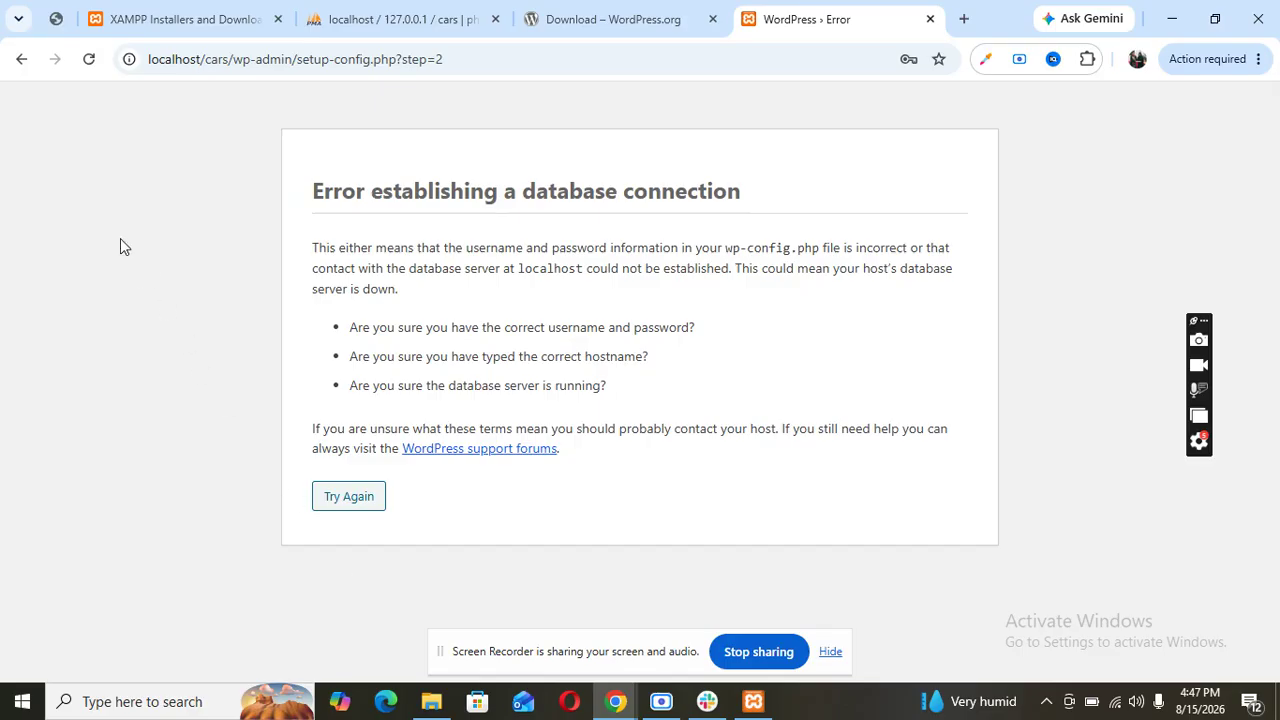
- Reload the error page with resent data, then go back and reload the database form
left_click(89, 59)
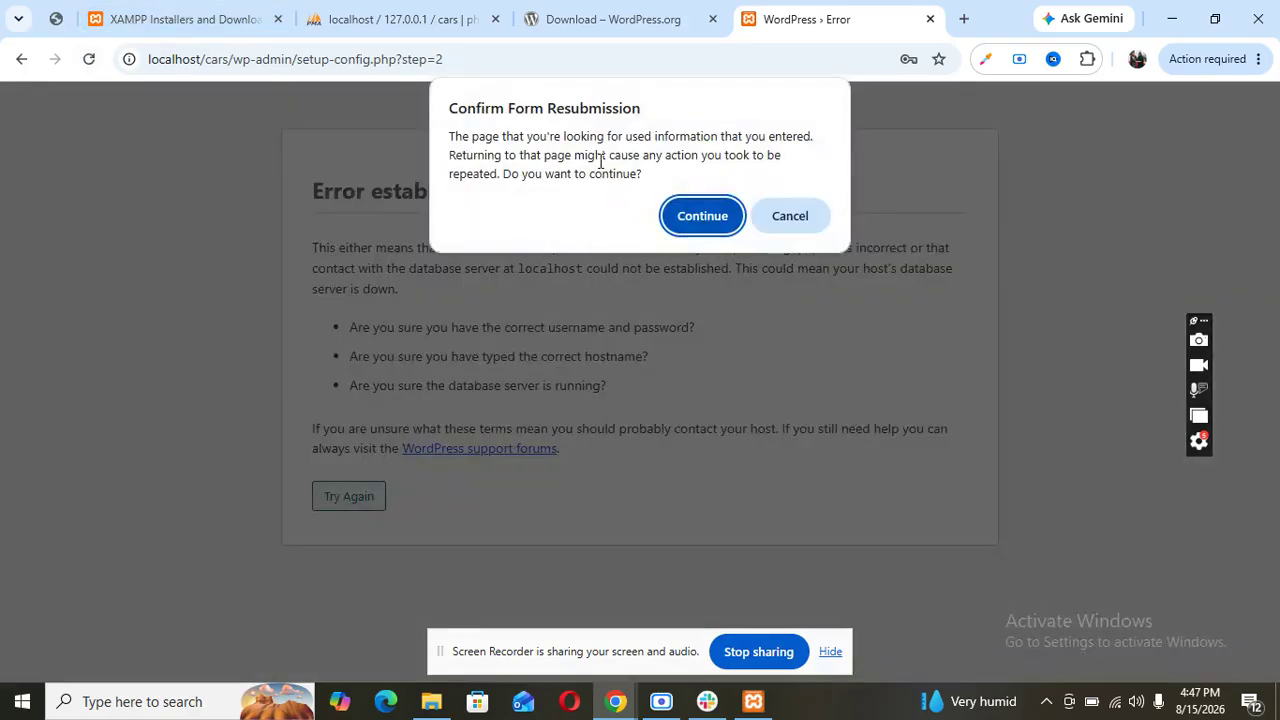
left_click(718, 214)
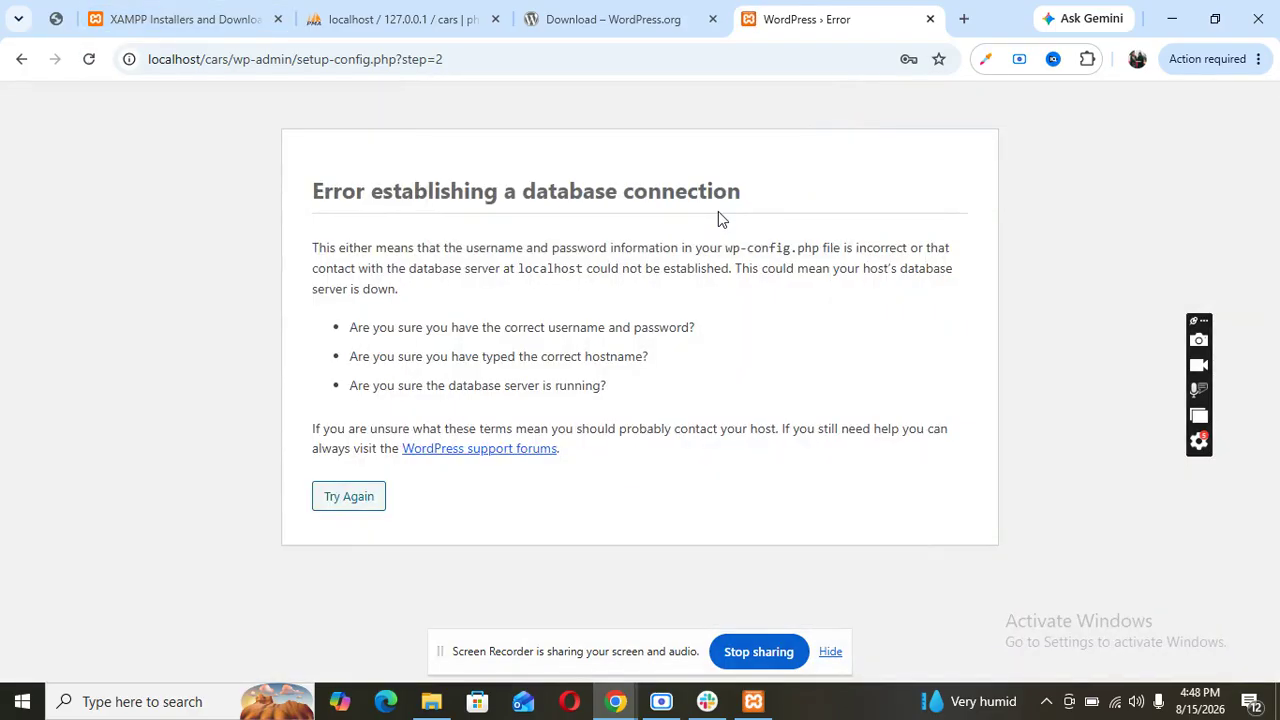
left_click(21, 59)
scroll(297, 237, "up", 2)
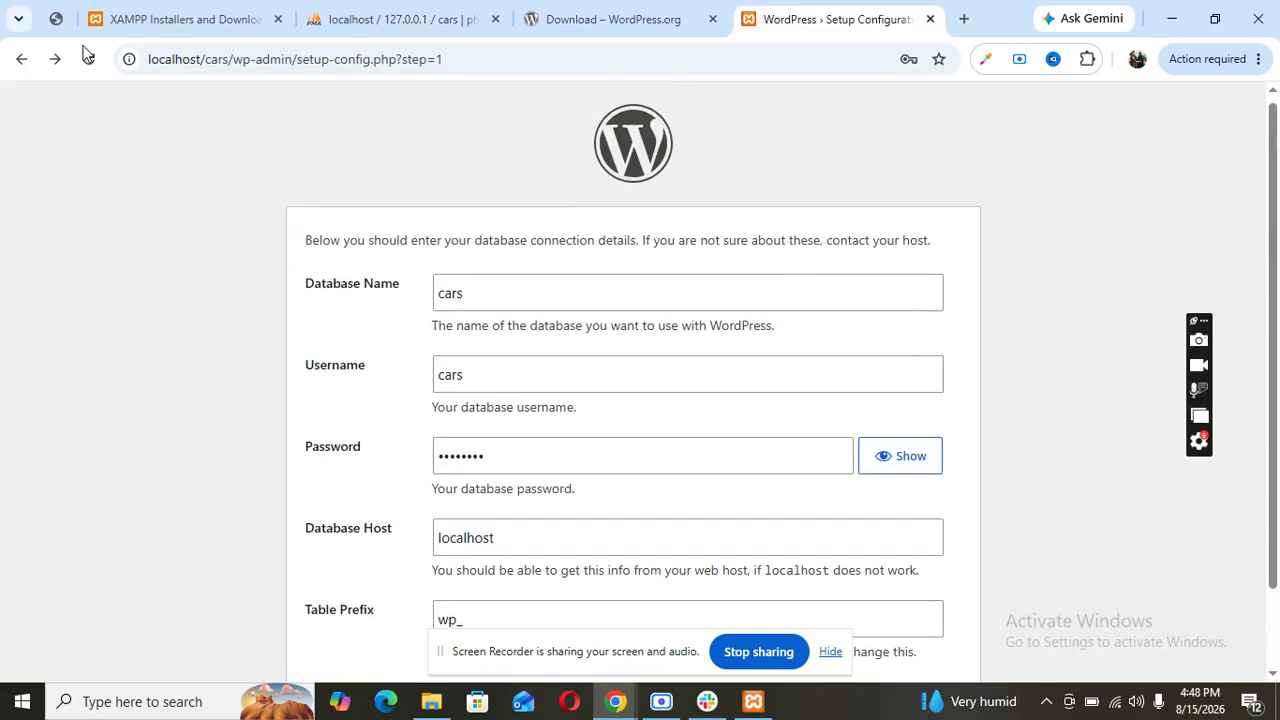
left_click(90, 60)
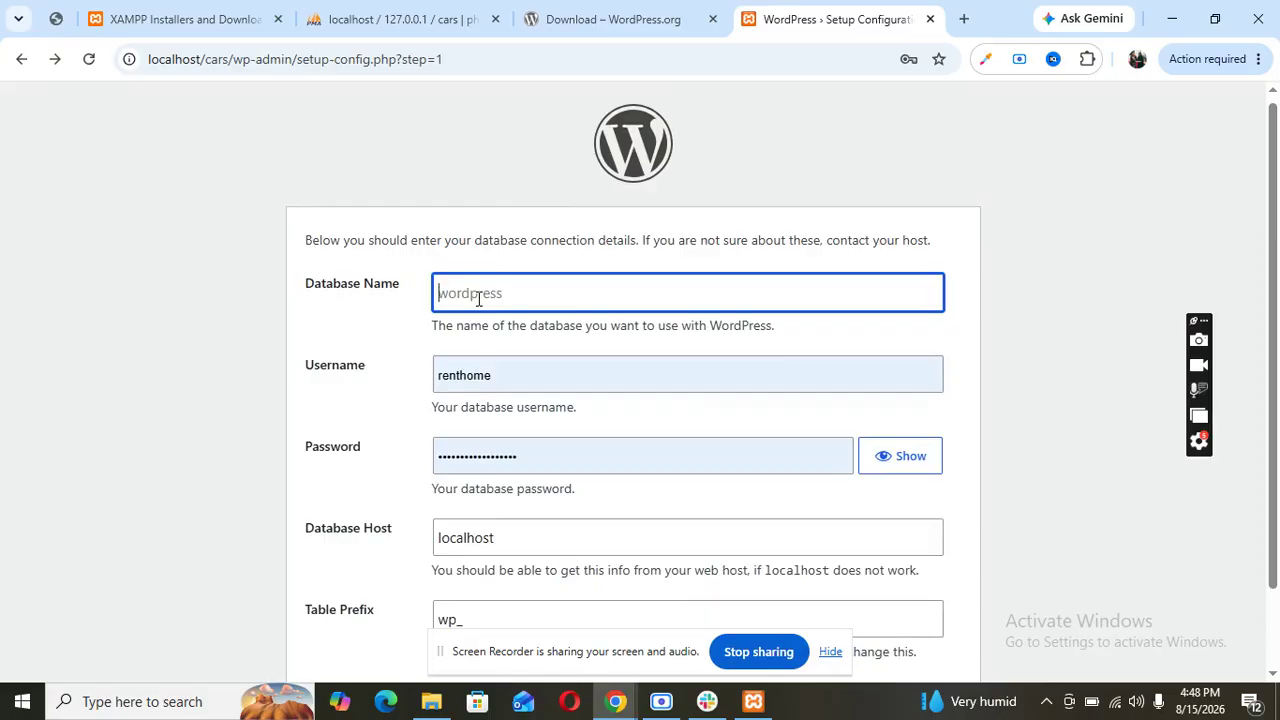
- Fill Database Name with cars from saved suggestions, submit, and return after the error
left_click(478, 299)
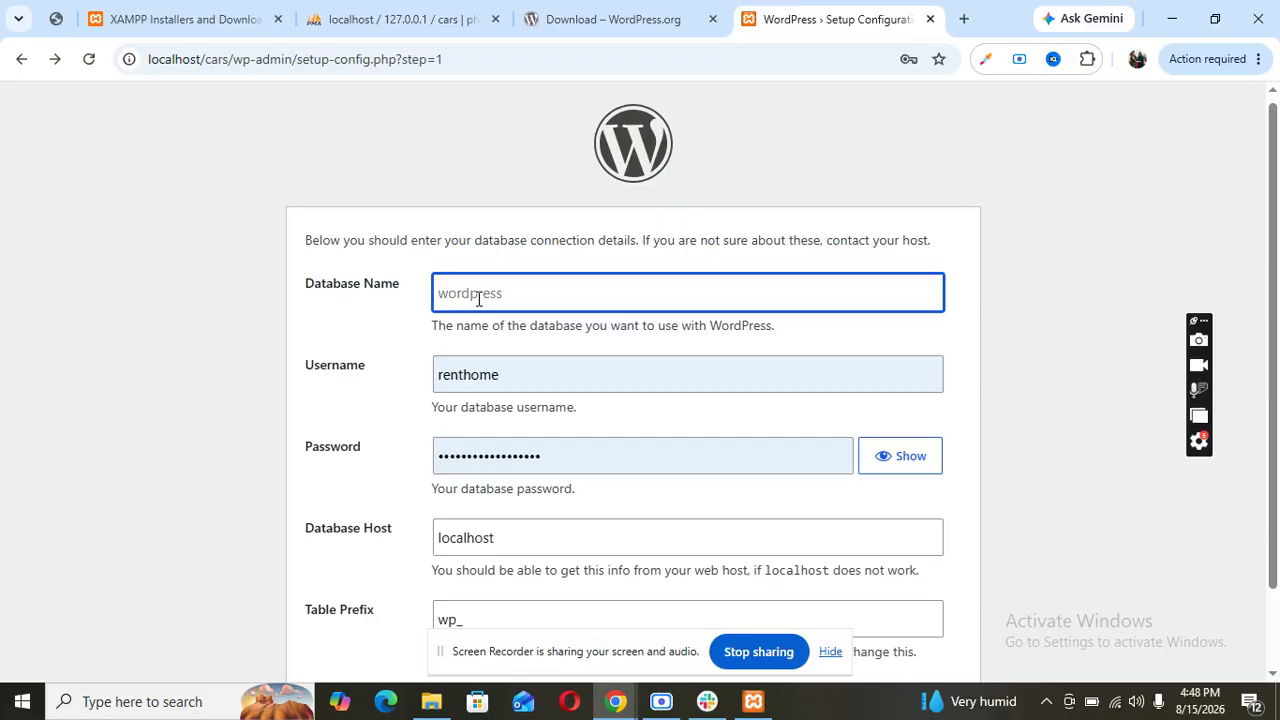
left_click(558, 447)
scroll(560, 445, "down", 1)
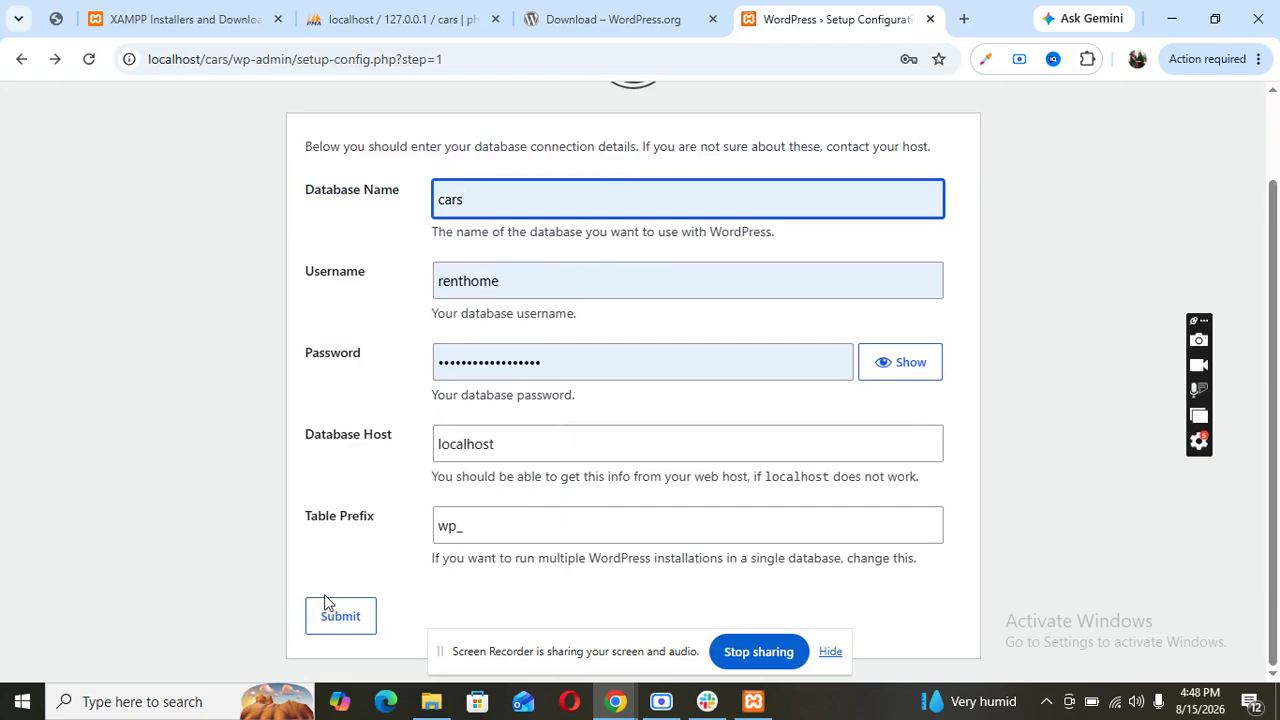
left_click(338, 618)
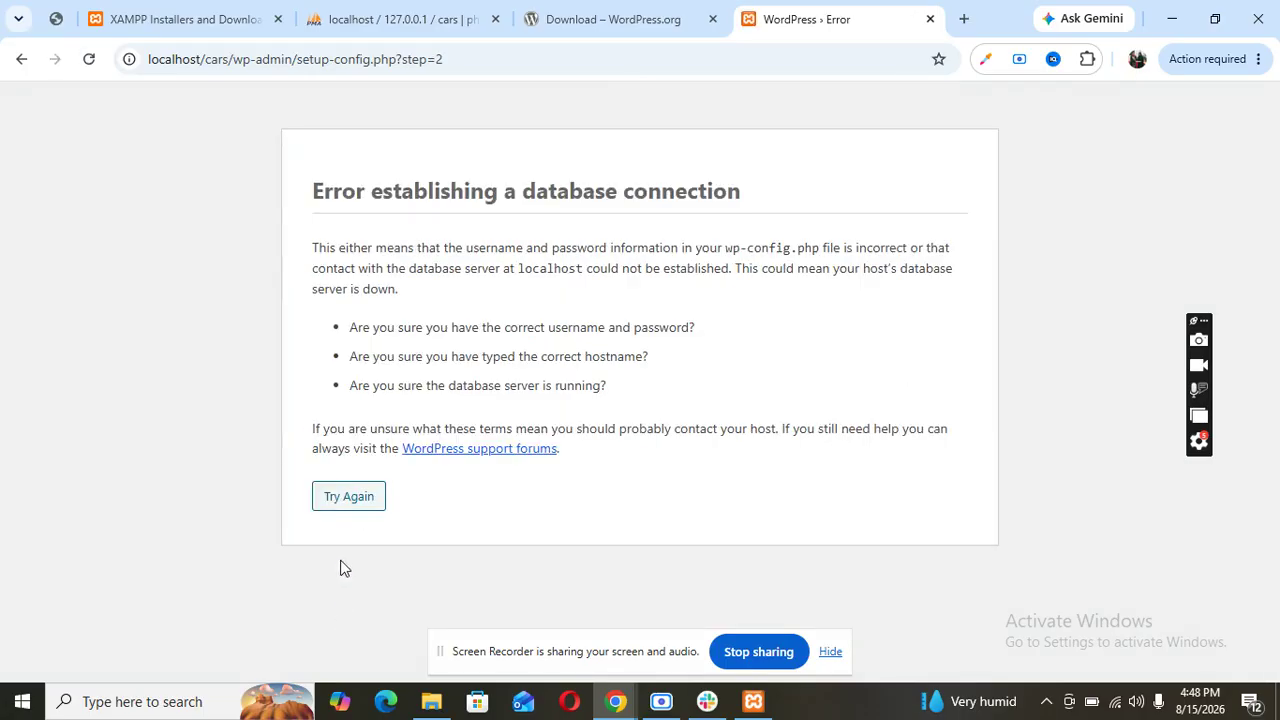
left_click(349, 498)
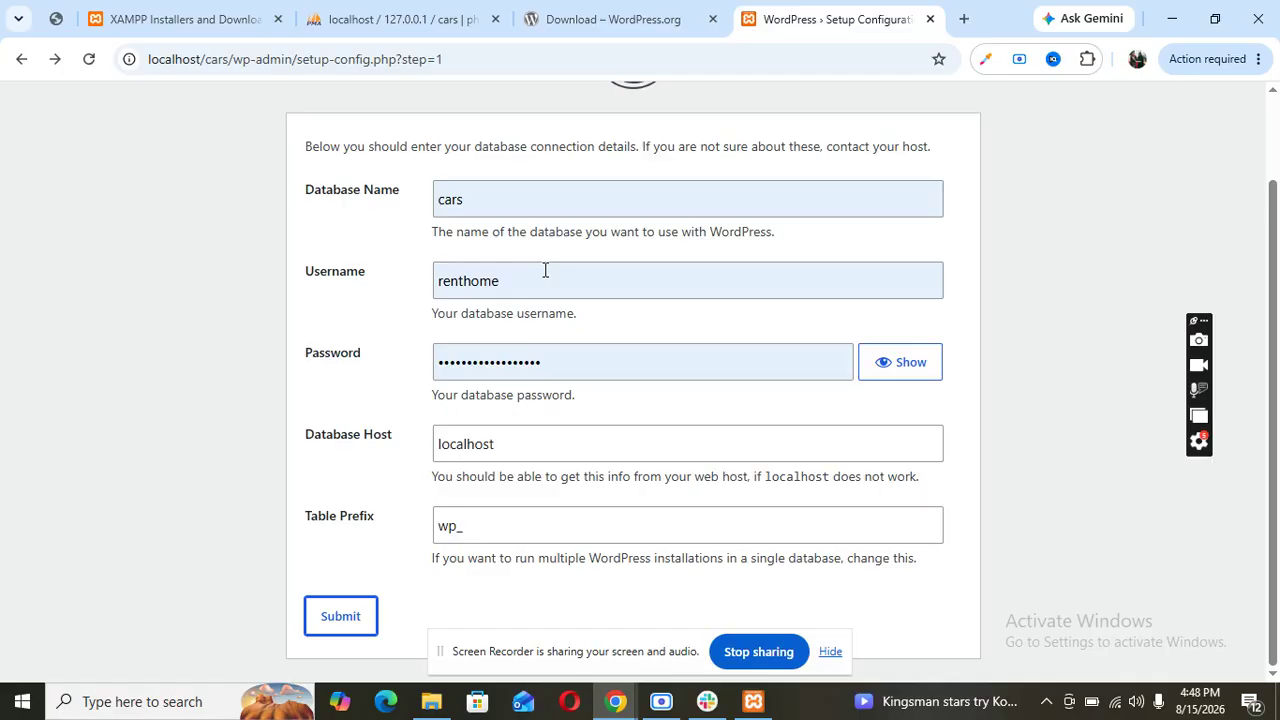
- Change the username to root, clear the password, and submit the database details
double_click(546, 270)
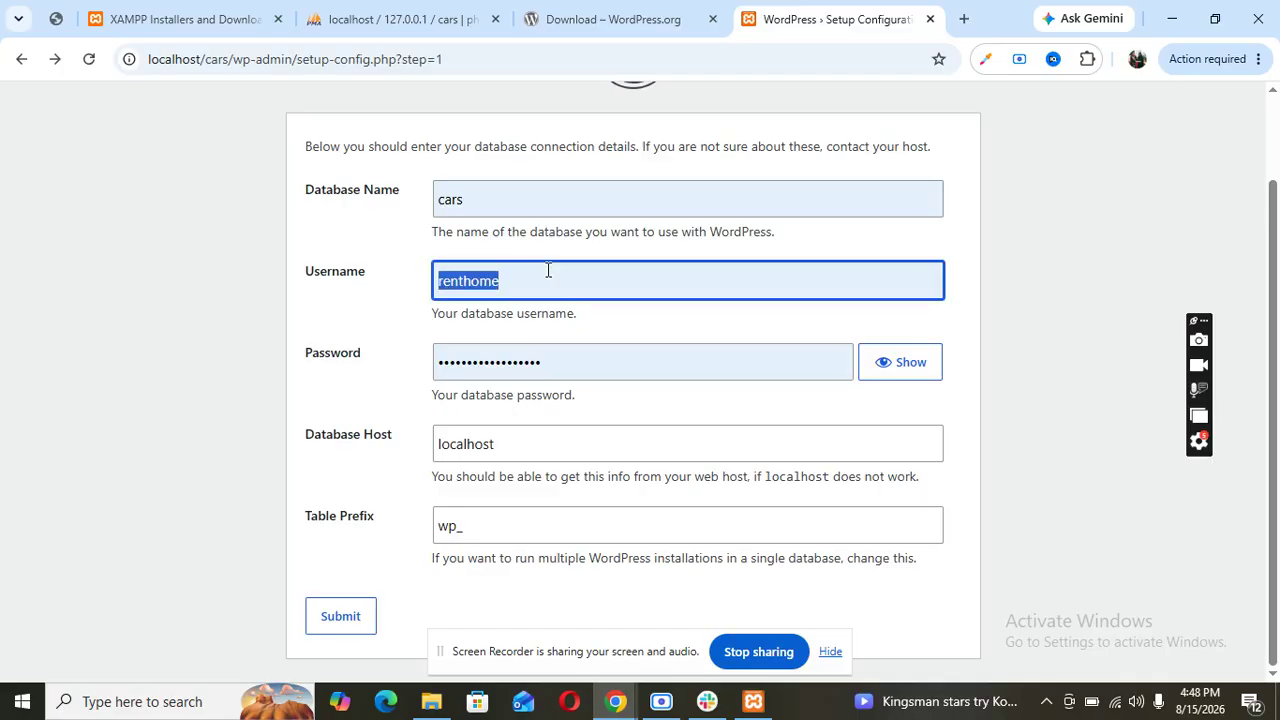
type("root")
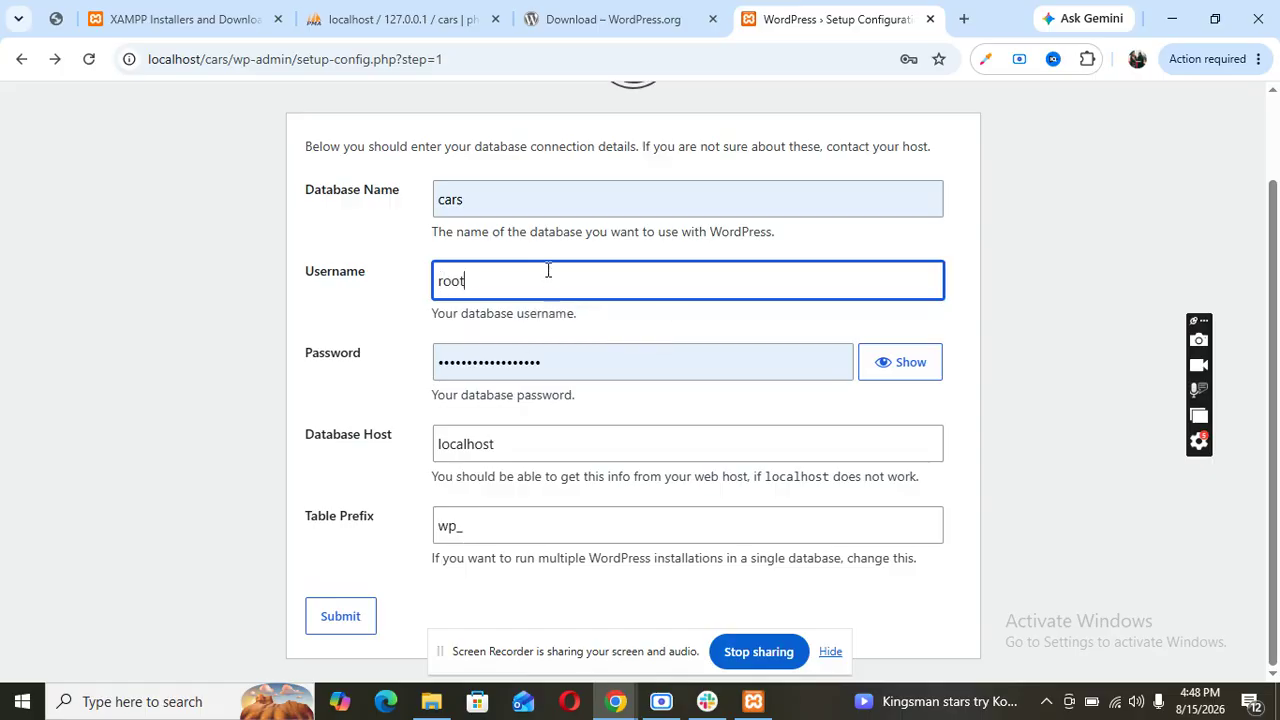
left_click(551, 360)
double_click(551, 360)
key("BackSpace")
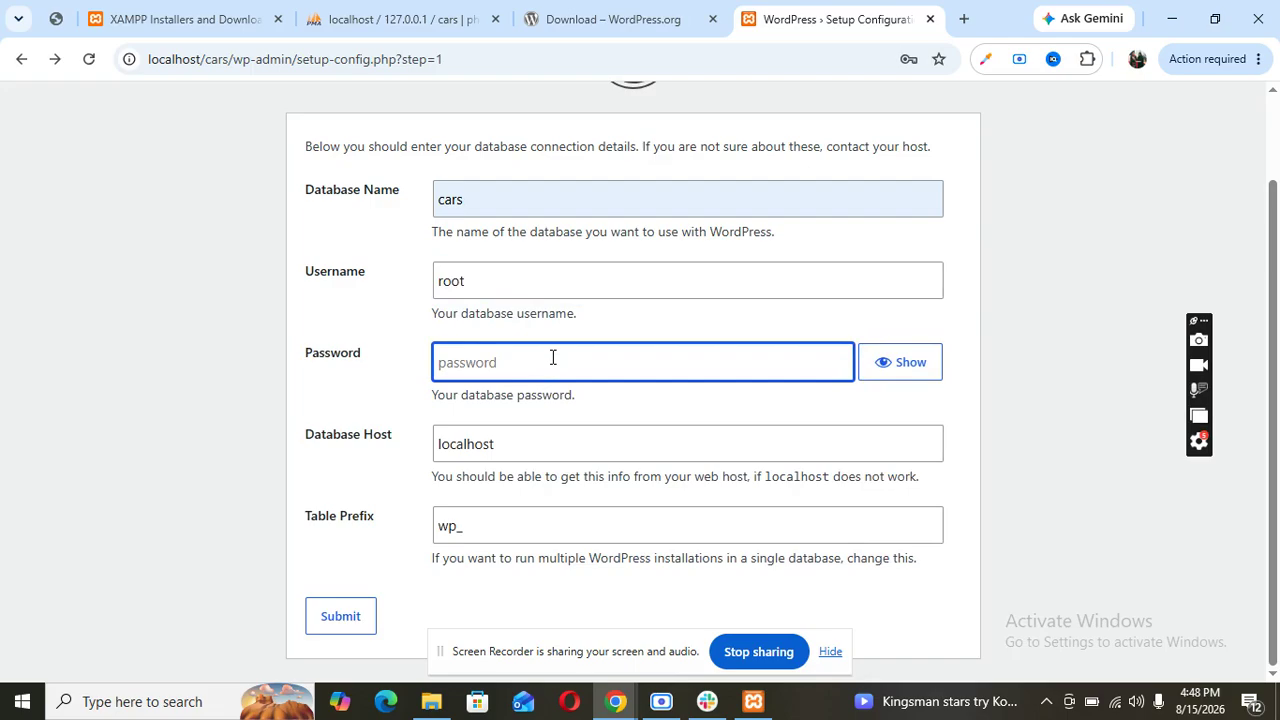
left_click(350, 619)
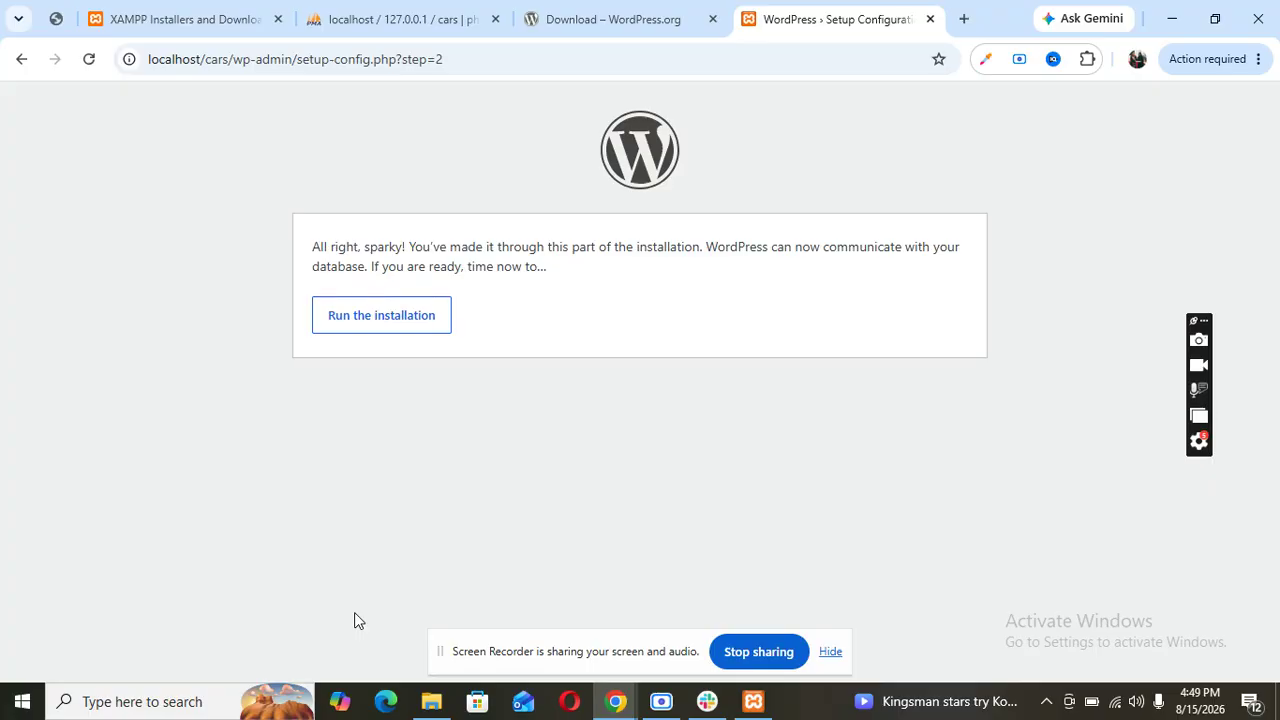
- Run the installation and enter cars as both the site title and admin username
left_click(336, 315)
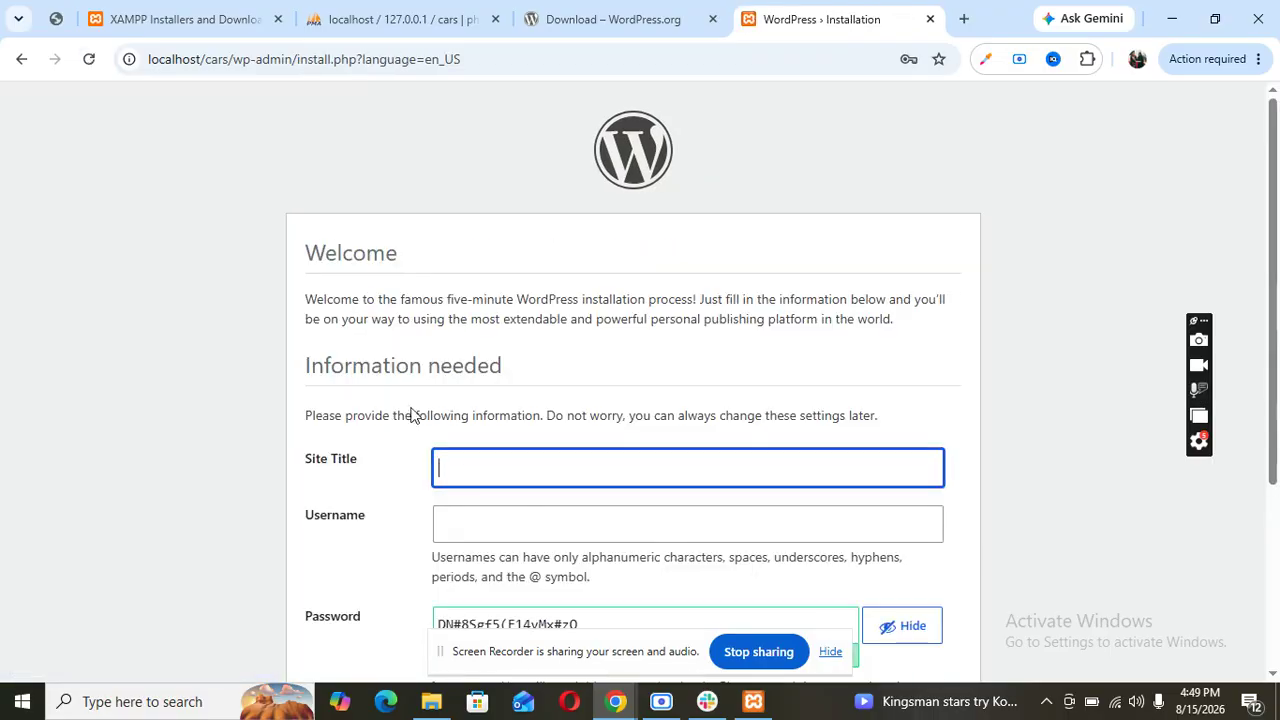
scroll(625, 495, "down", 2)
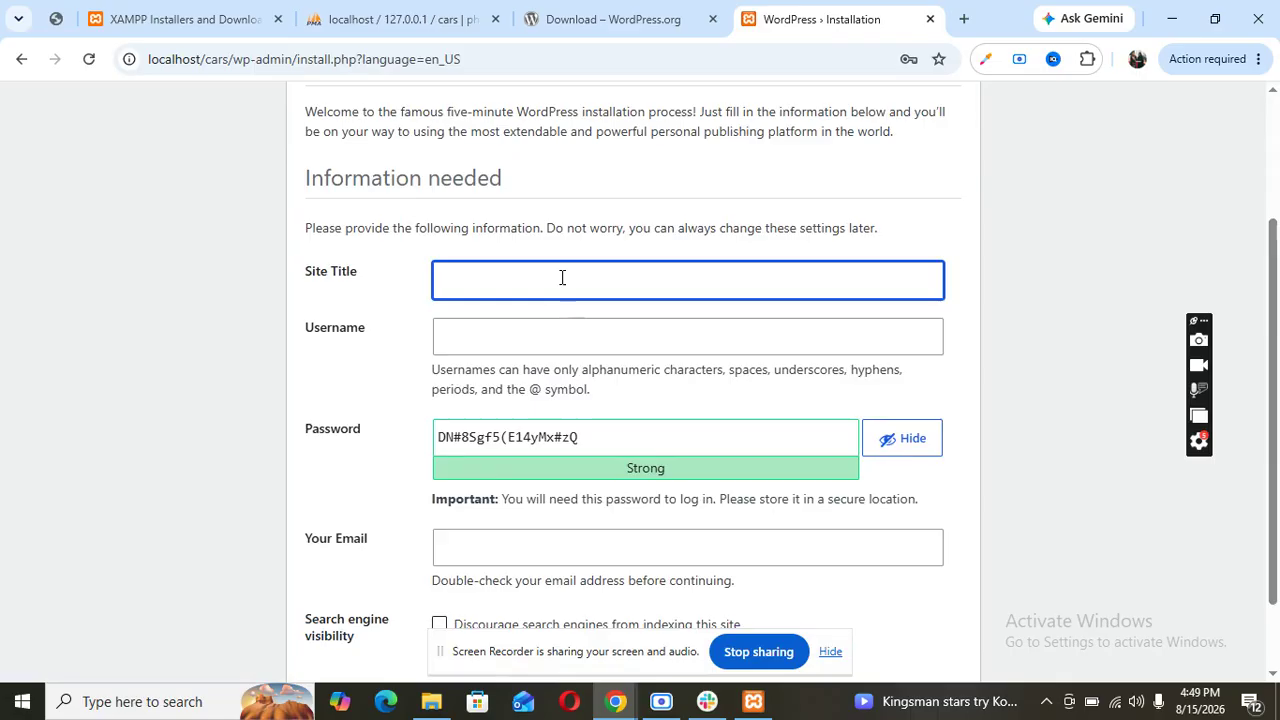
type("cars")
left_click(508, 340)
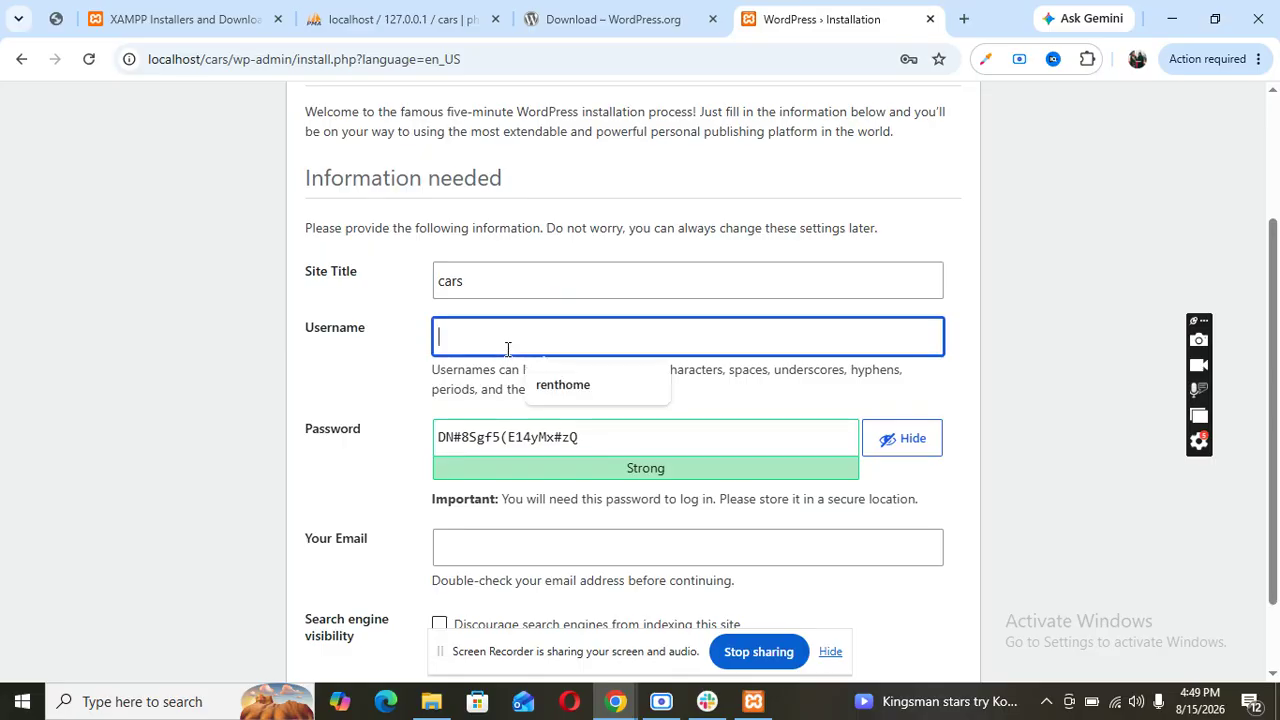
type("cars")
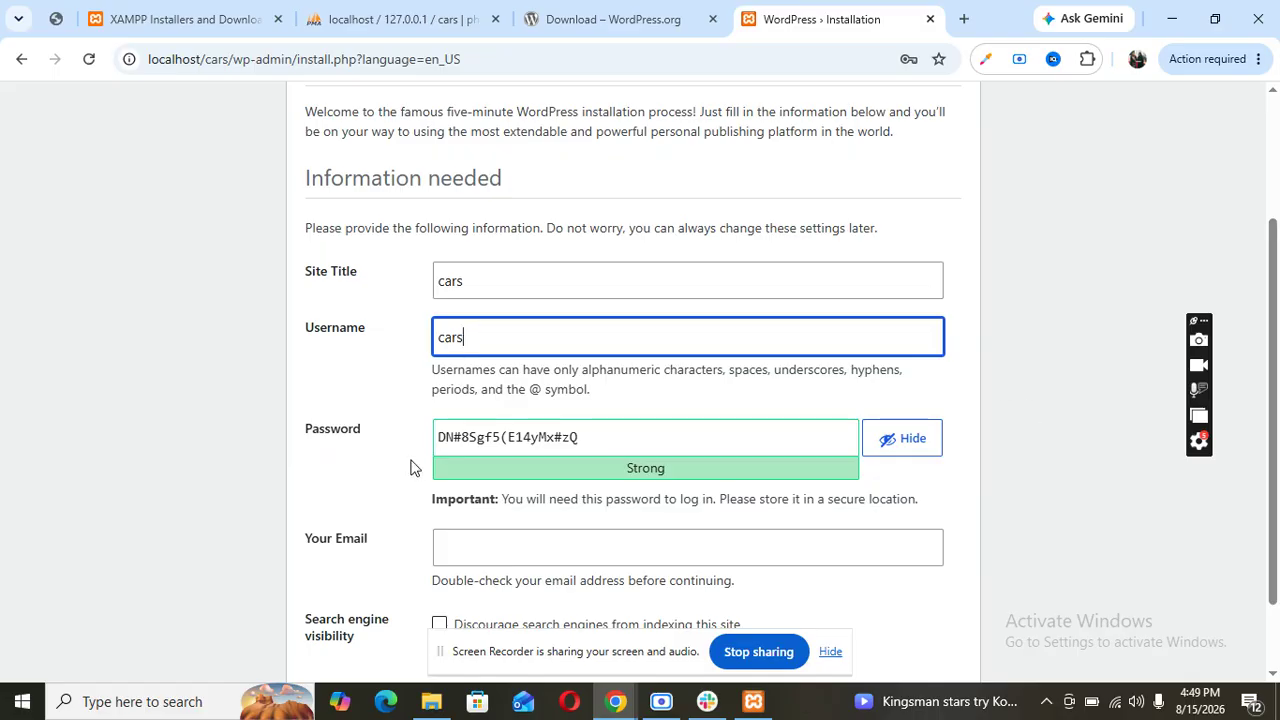
- Leave the admin email empty, discourage search engine indexing, and submit the install form
scroll(480, 443, "down", 1)
left_click(502, 455)
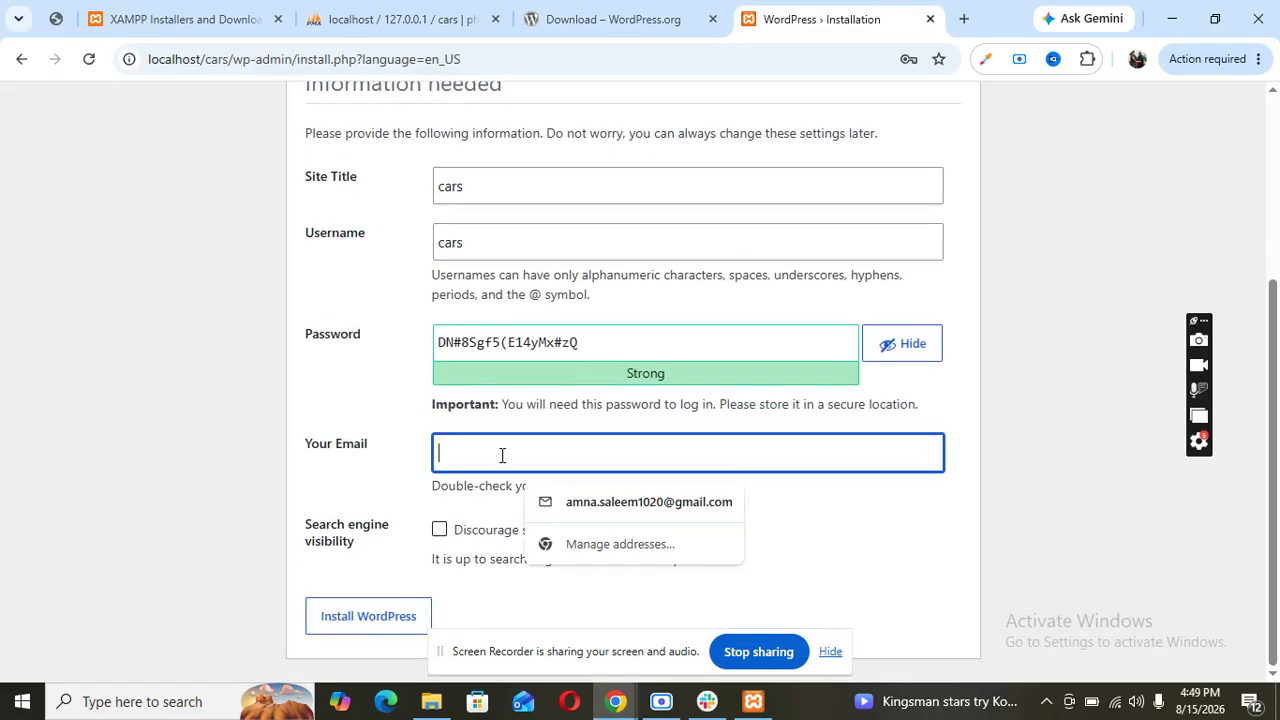
left_click(605, 498)
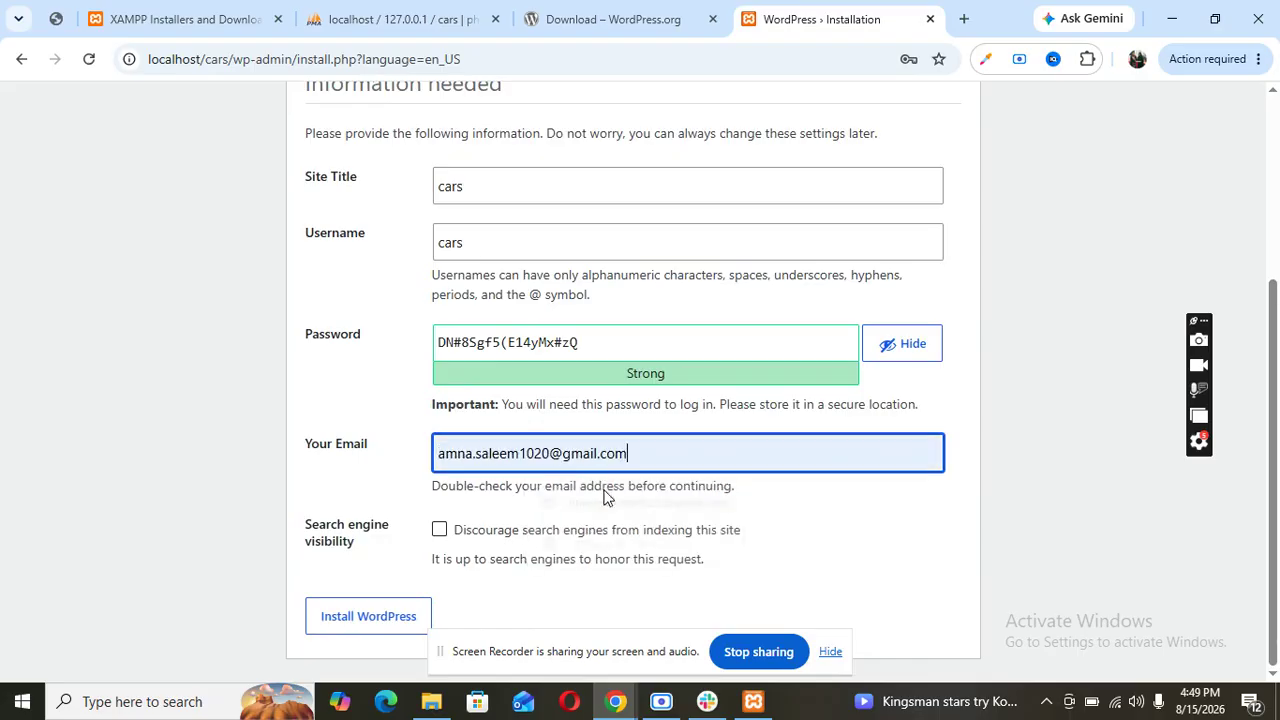
triple_click(532, 453)
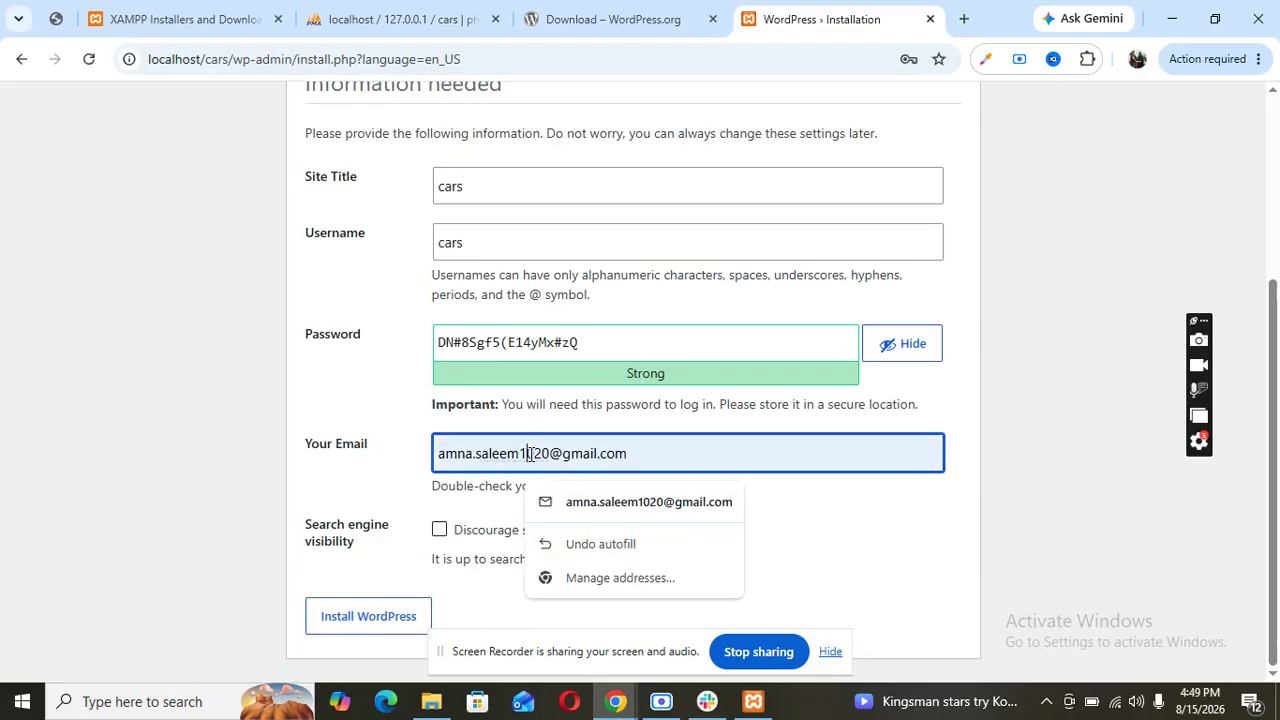
key("BackSpace")
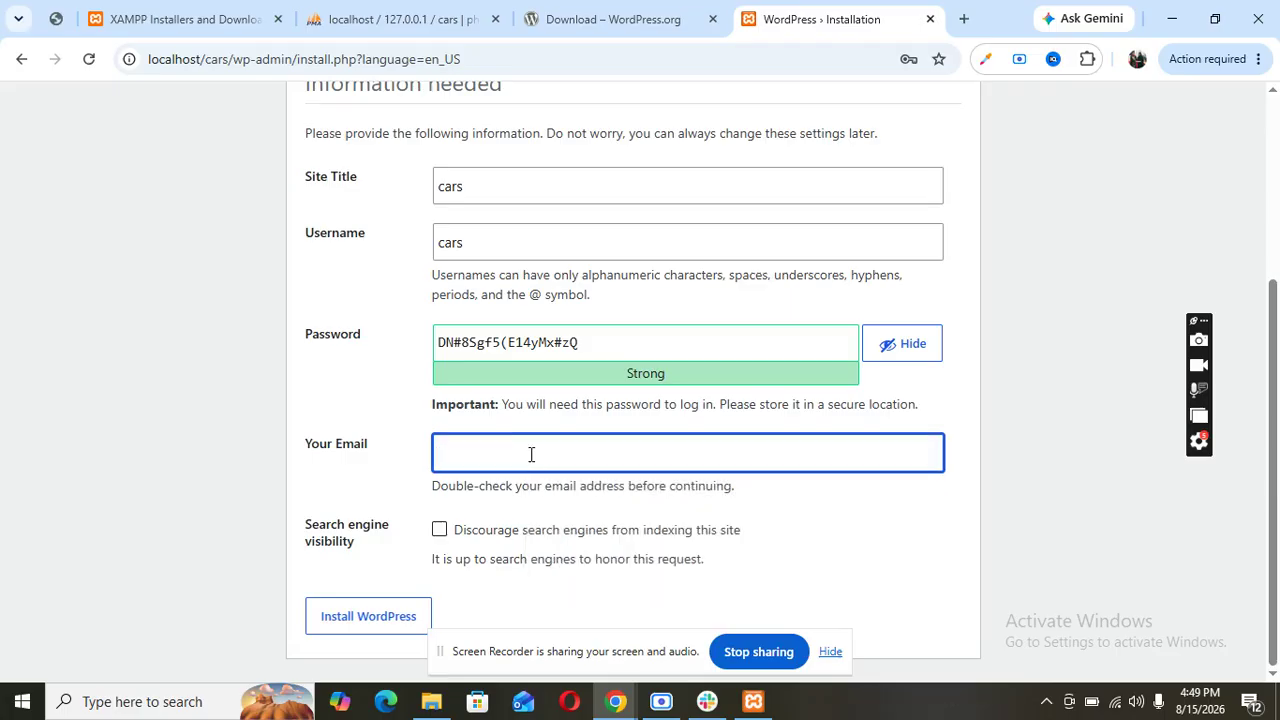
left_click(440, 530)
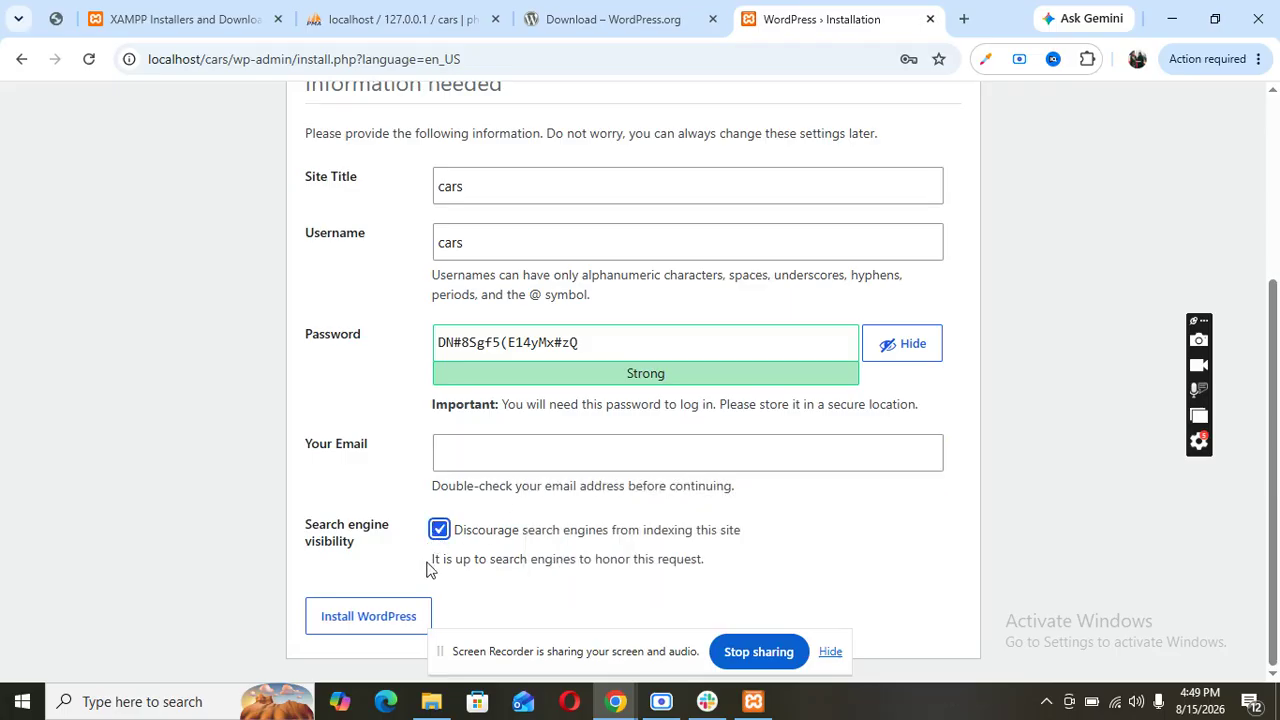
left_click(373, 620)
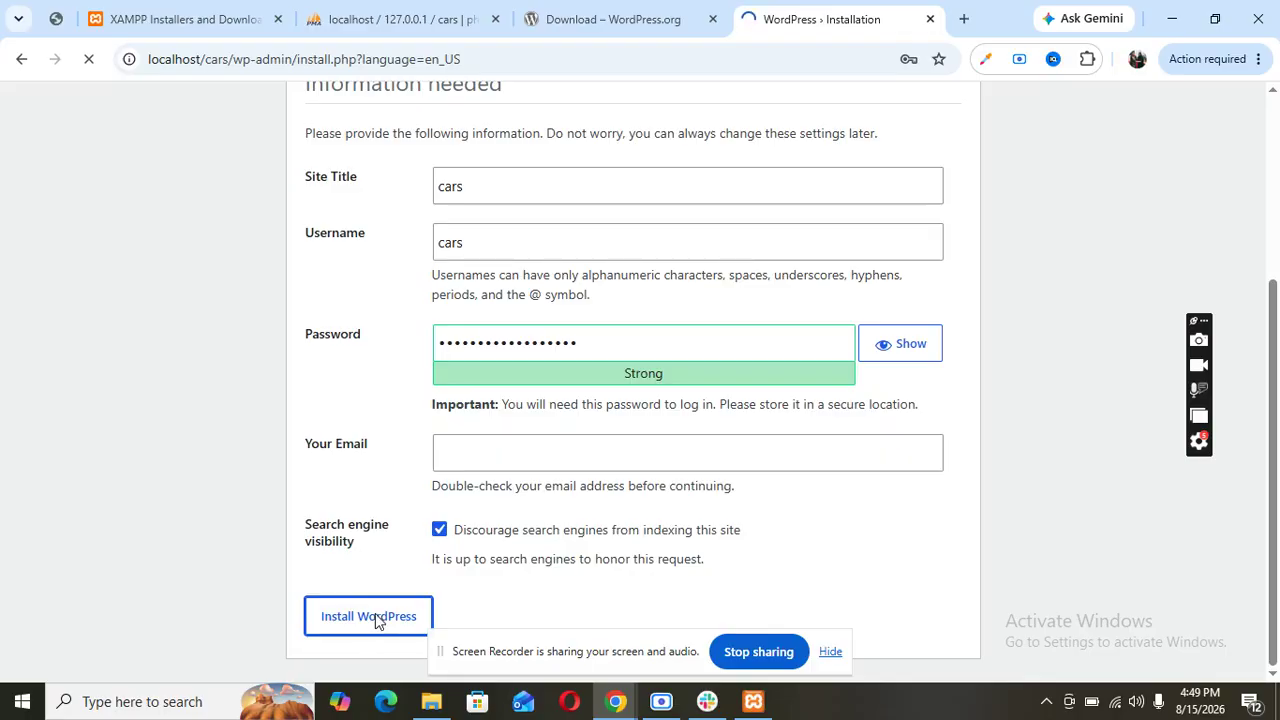
scroll(427, 563, "down", 2)
- Fill Your Email with the saved address from autofill and resubmit the installation
left_click(480, 481)
left_click(486, 453)
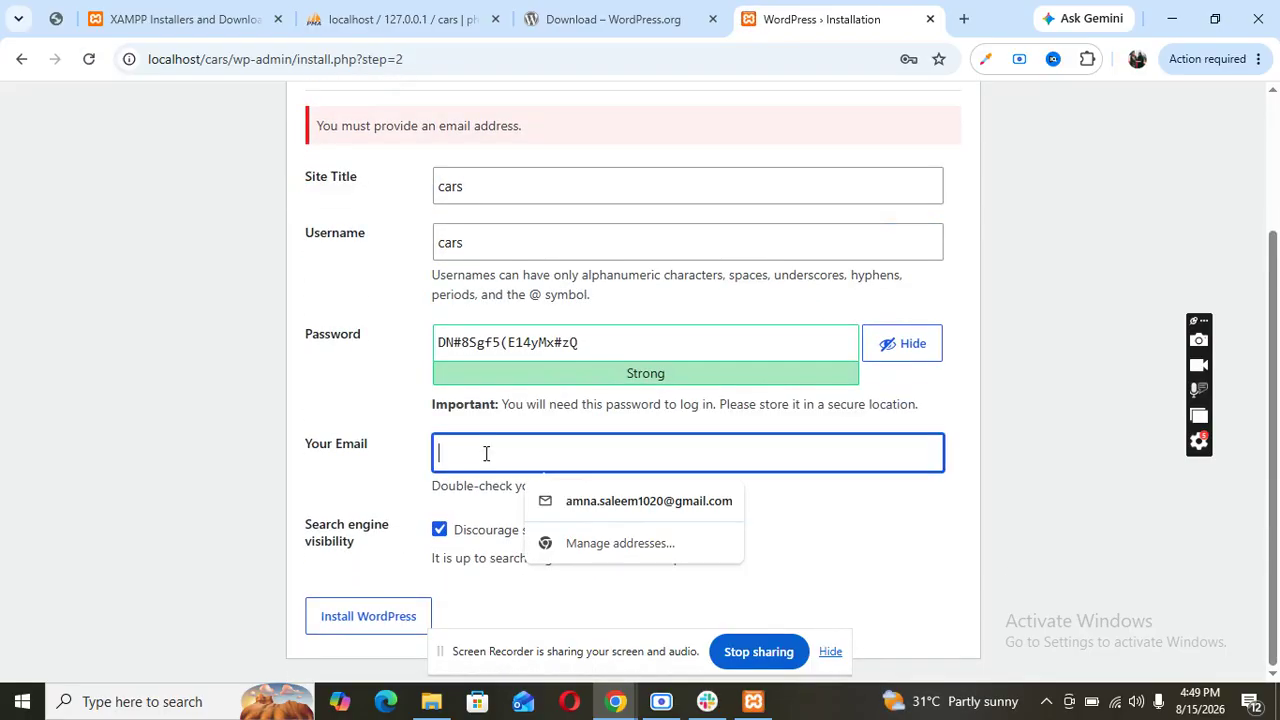
left_click(560, 500)
left_click(388, 619)
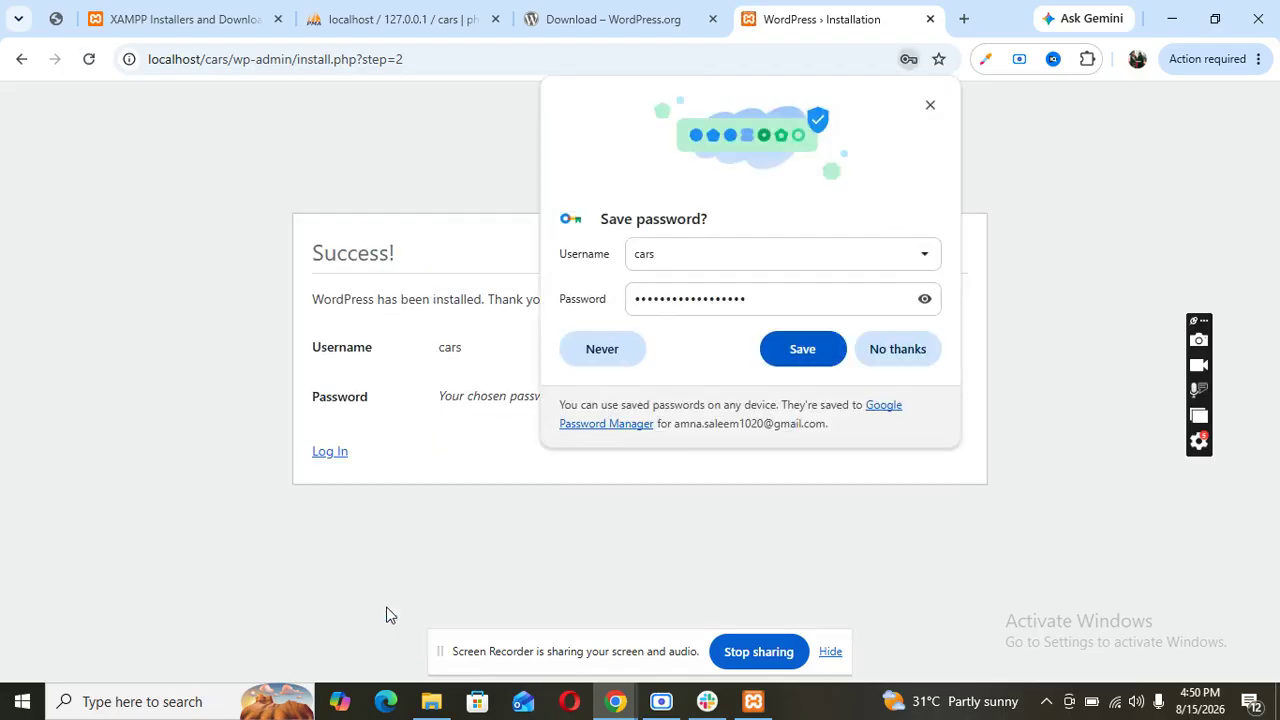
- Save the new login in Chrome, go to the login page, and sign in as cars
left_click(806, 350)
left_click(338, 454)
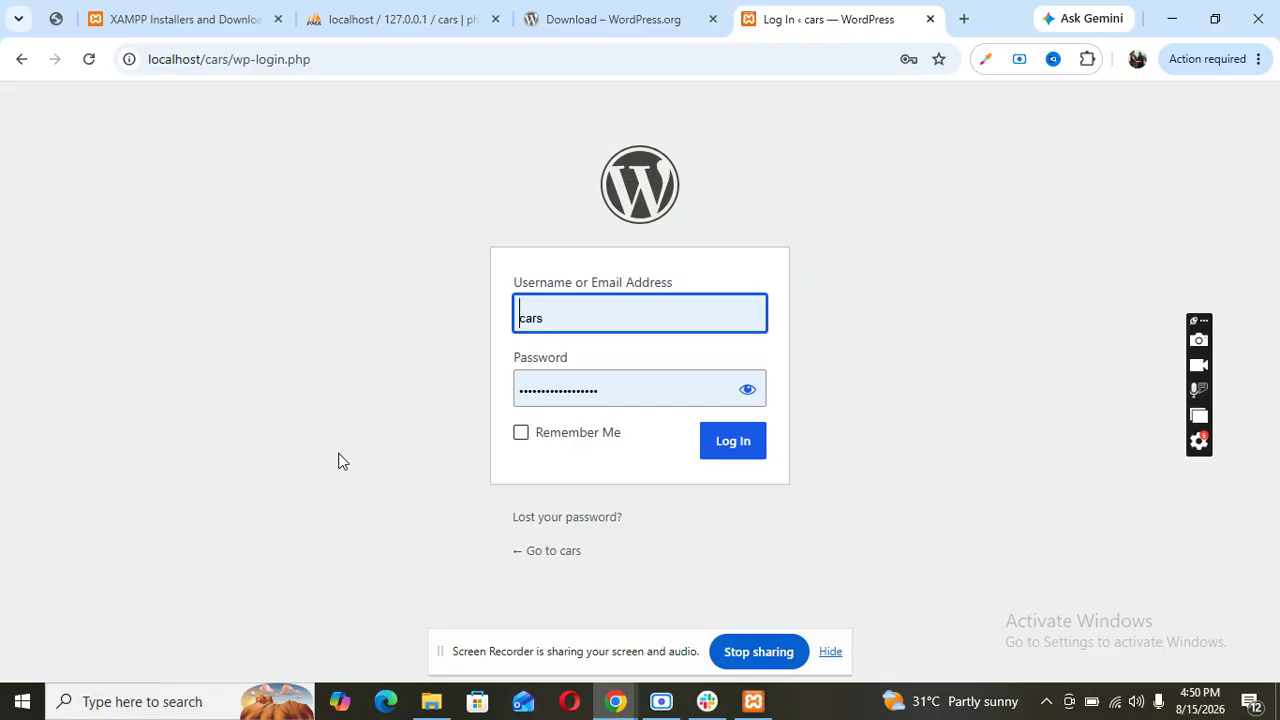
left_click(717, 449)
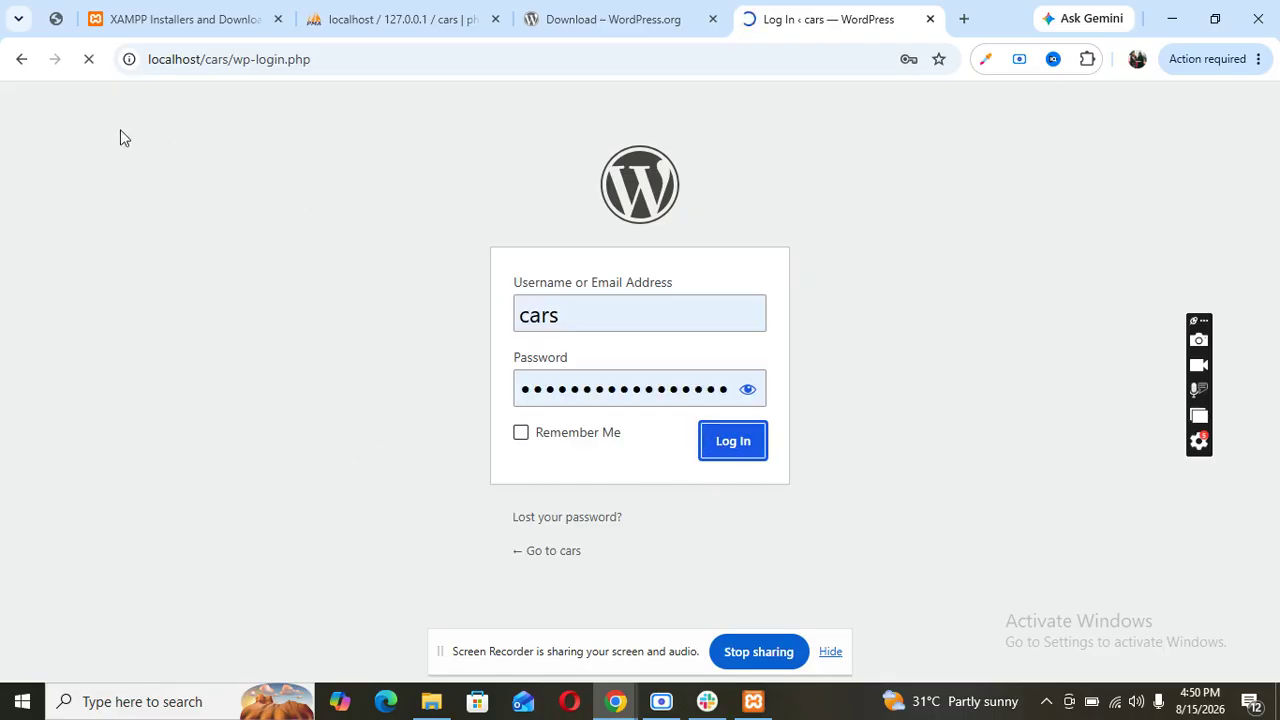